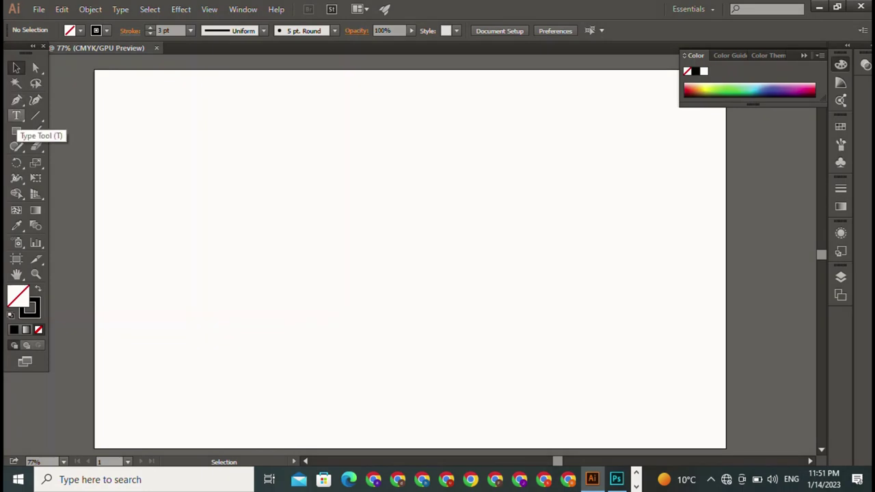
Step: Draw a tall rectangle on the left of the artboard and fill it black
{"action": "left_click", "coordinate": [16, 130]}
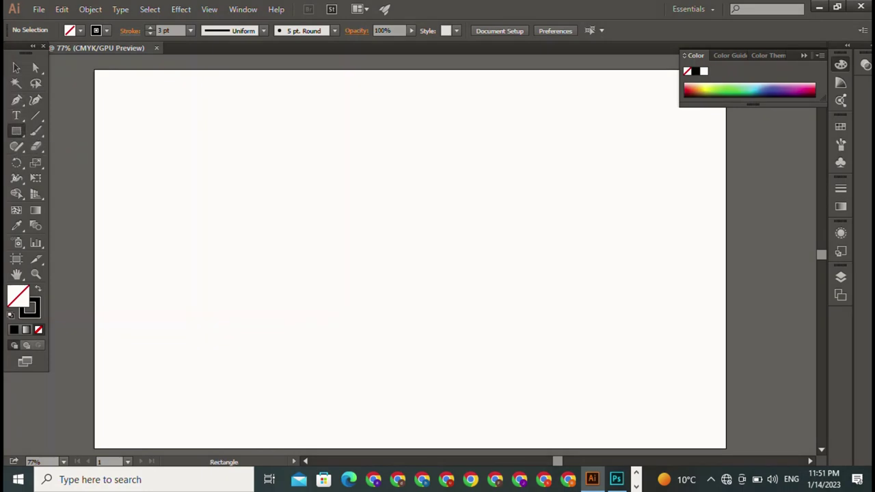
{"action": "left_click_drag", "start_coordinate": [275, 114], "coordinate": [323, 370]}
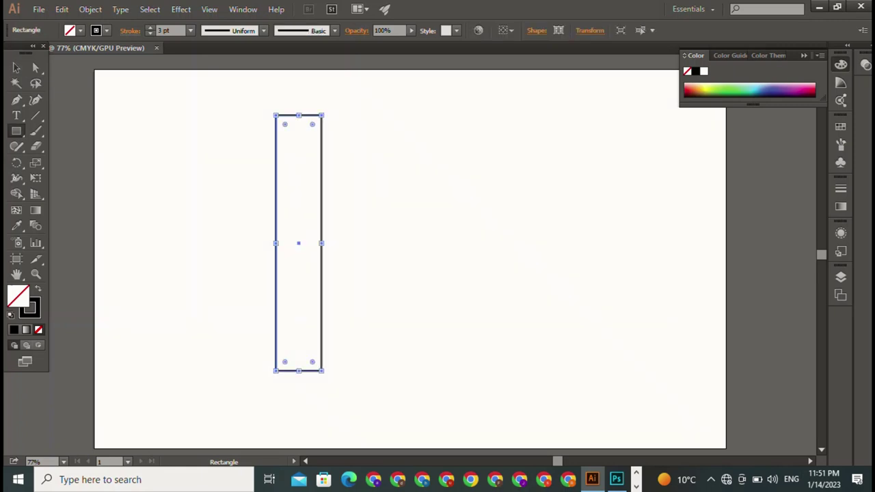
{"action": "left_click", "coordinate": [80, 30]}
{"action": "left_click", "coordinate": [38, 52]}
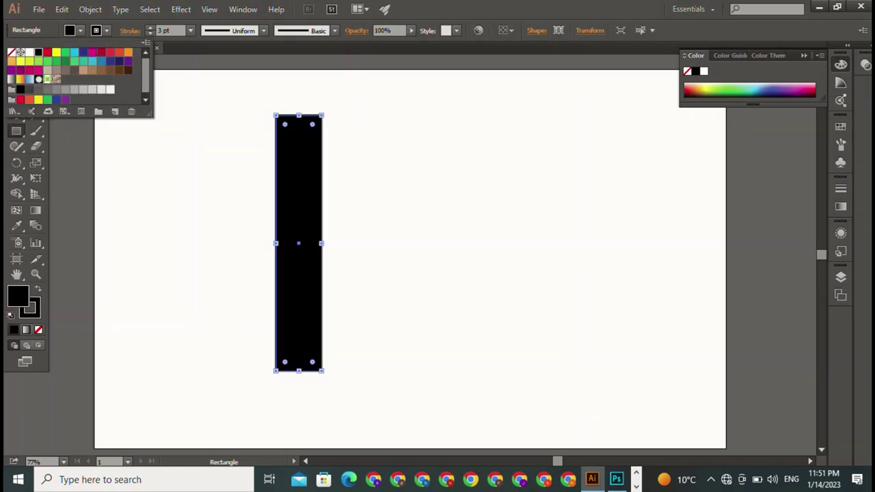
{"action": "left_click", "coordinate": [106, 30]}
Step: Set the rectangle's stroke to None, leaving a 92.208 × 518.182 pt black bar
{"action": "left_click", "coordinate": [106, 30]}
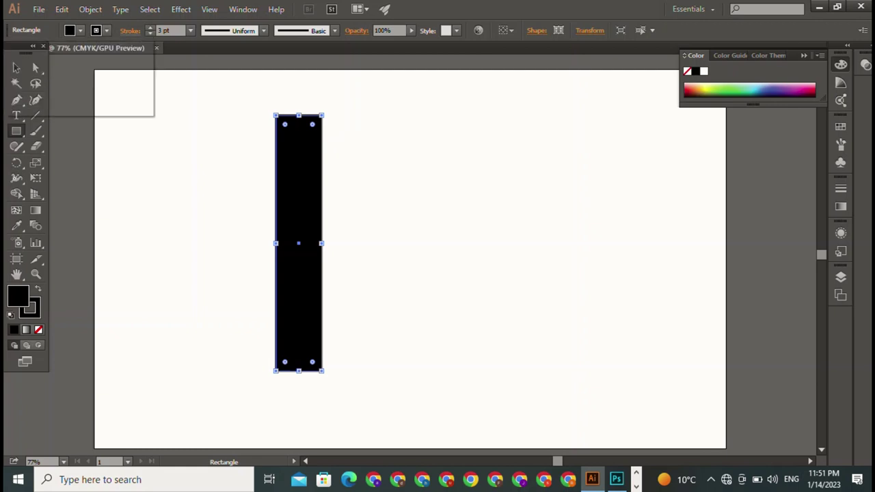
{"action": "left_click", "coordinate": [38, 51]}
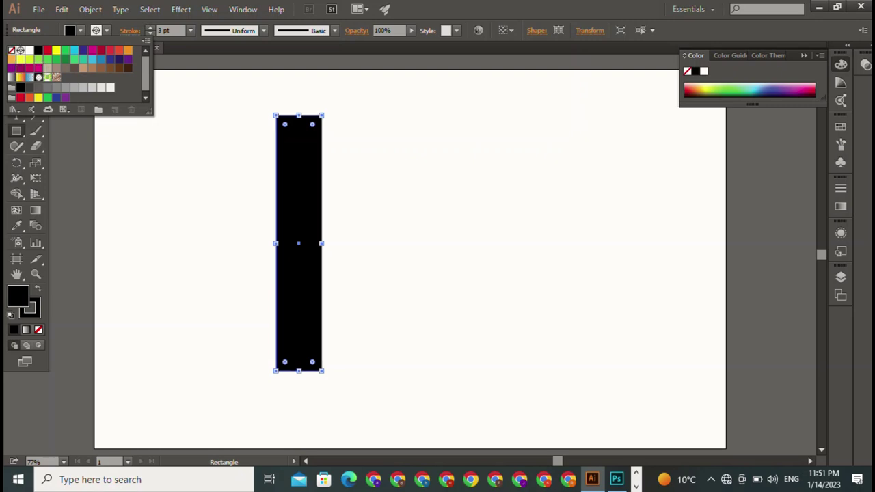
{"action": "left_click", "coordinate": [11, 51]}
{"action": "key", "text": "Escape"}
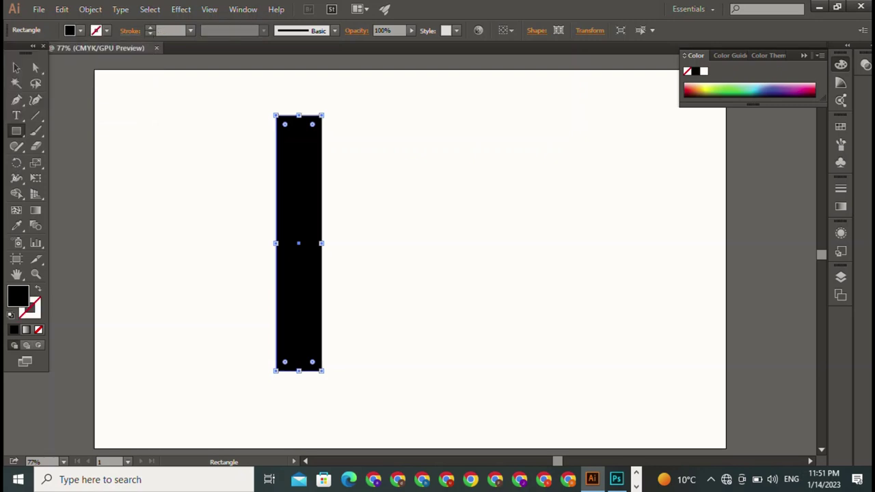
{"action": "left_click", "coordinate": [437, 232]}
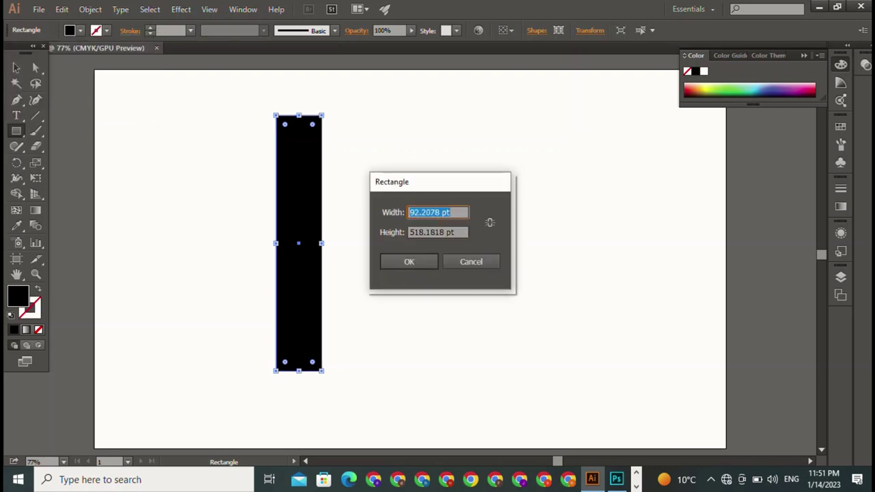
{"action": "left_click", "coordinate": [471, 262]}
Step: Fully round the bar's top-right corner to 92.21 pt
{"action": "left_click", "coordinate": [16, 68]}
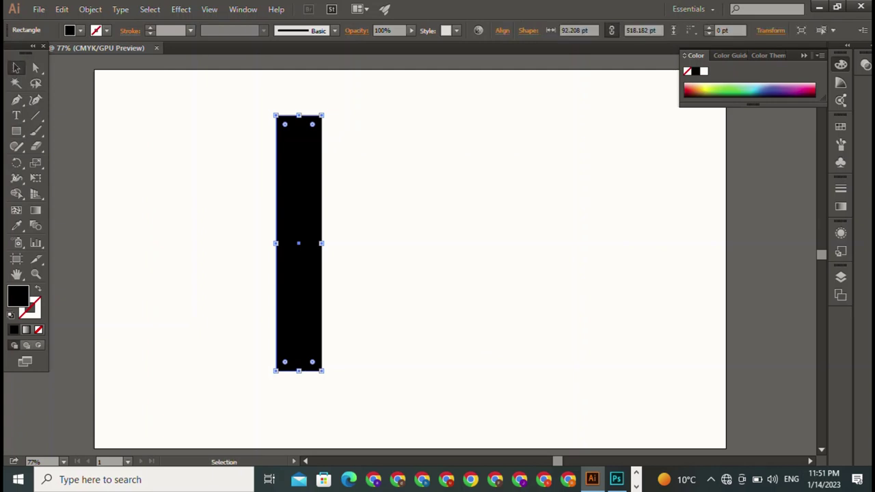
{"action": "left_click", "coordinate": [328, 103]}
{"action": "left_click", "coordinate": [311, 133]}
{"action": "left_click", "coordinate": [36, 68]}
{"action": "left_click_drag", "start_coordinate": [345, 91], "coordinate": [277, 159]}
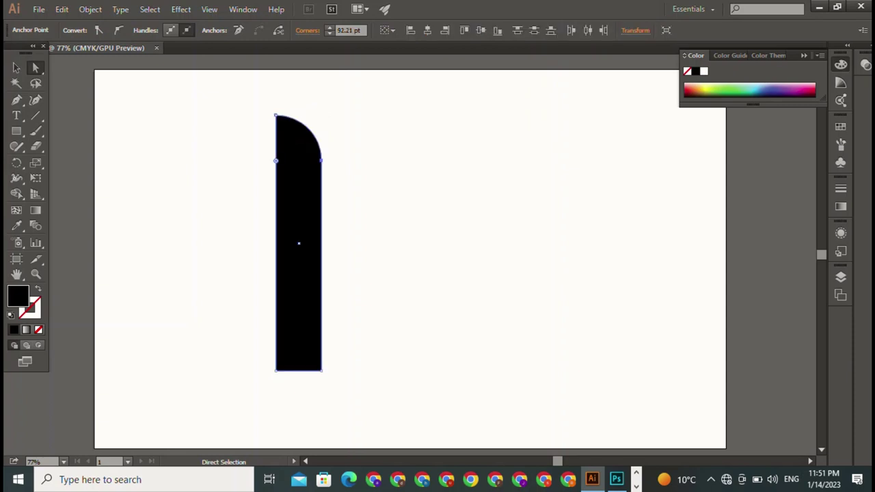
{"action": "key", "text": "ctrl+shift+a"}
Step: Fully round the bar's bottom-left corner to 92.21 pt, then reselect the bar
{"action": "left_click", "coordinate": [16, 67]}
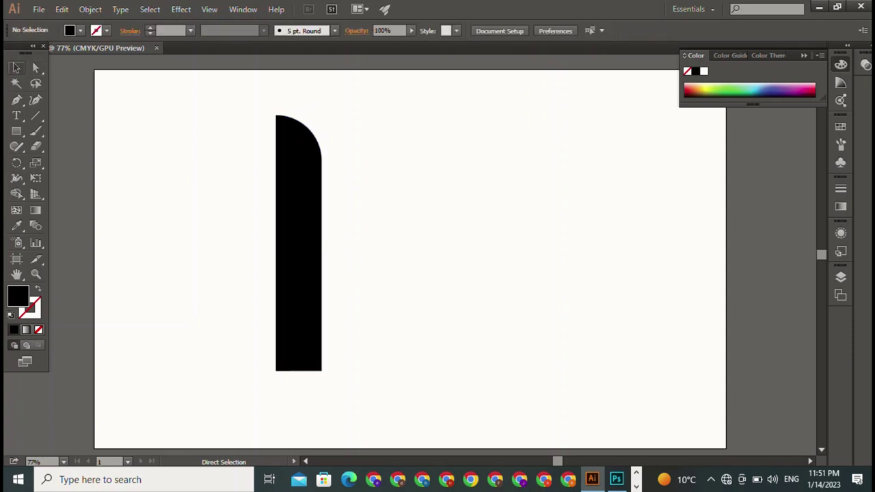
{"action": "left_click", "coordinate": [298, 206]}
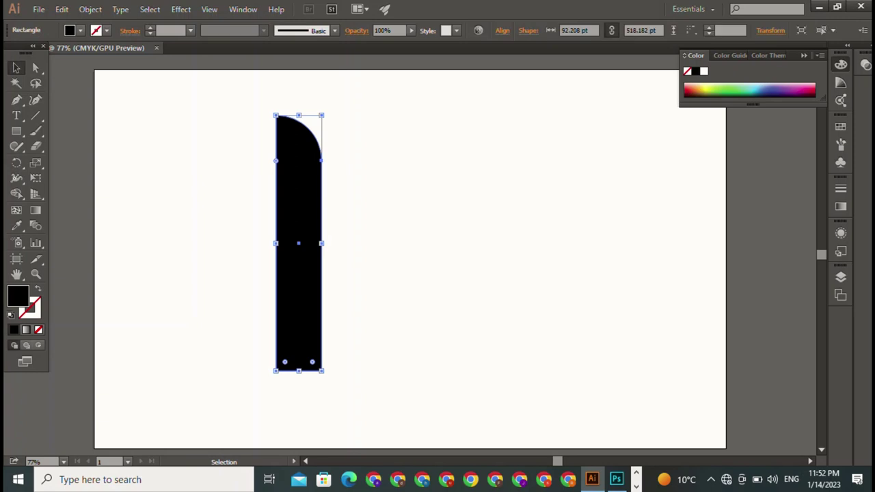
{"action": "left_click_drag", "start_coordinate": [234, 317], "coordinate": [294, 404]}
{"action": "key", "text": "a"}
{"action": "mouse_move", "coordinate": [300, 336]}
{"action": "left_mouse_down"}
{"action": "mouse_move", "coordinate": [273, 374]}
{"action": "mouse_move", "coordinate": [300, 347]}
{"action": "left_mouse_up"}
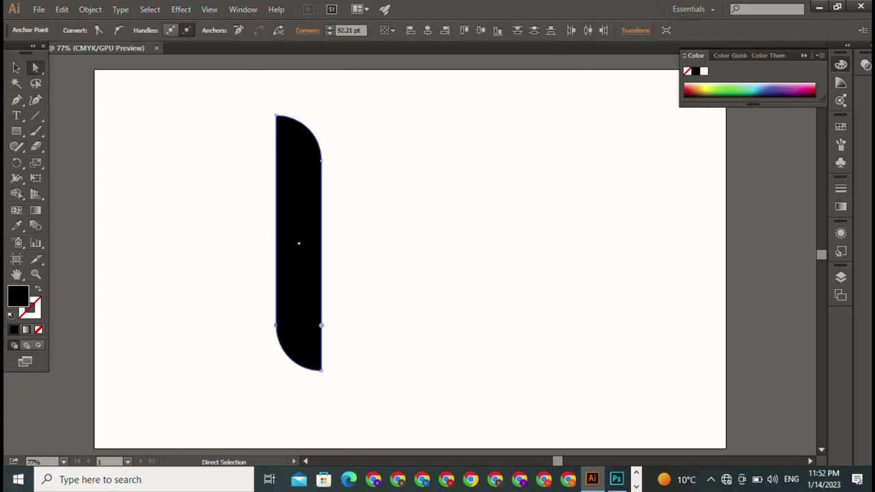
{"action": "key", "text": "v"}
{"action": "key", "text": "ctrl+shift+a"}
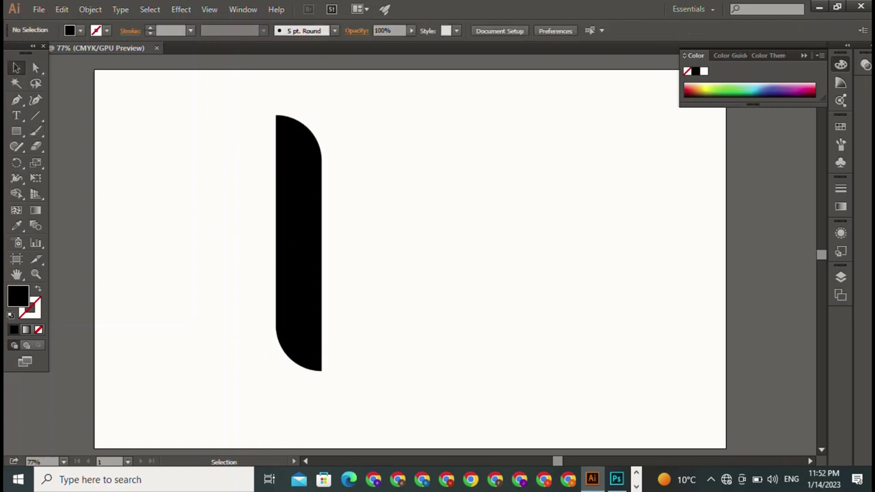
{"action": "key", "text": "ctrl+a"}
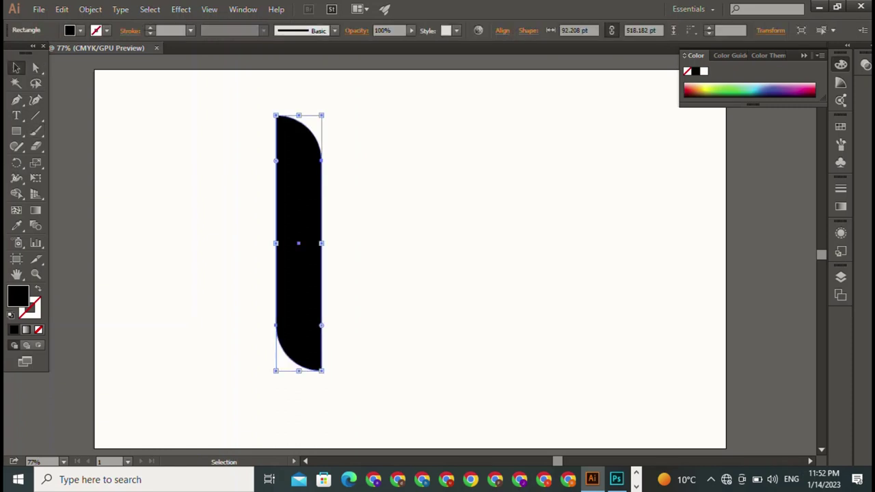
Step: Duplicate the bar, reflect the copy vertically, and place it right of the original
{"action": "left_click_drag", "start_coordinate": [314, 274], "coordinate": [403, 257]}
{"action": "right_click", "coordinate": [403, 256]}
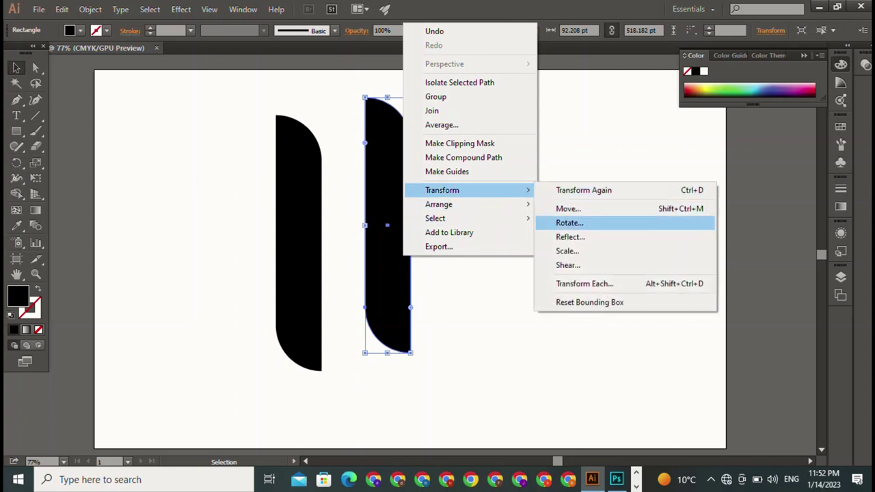
{"action": "left_click", "coordinate": [570, 236]}
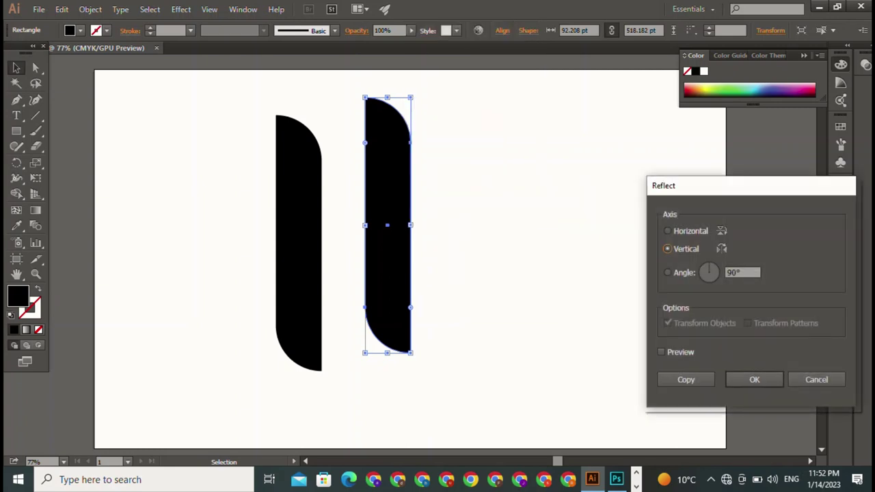
{"action": "left_click", "coordinate": [661, 352]}
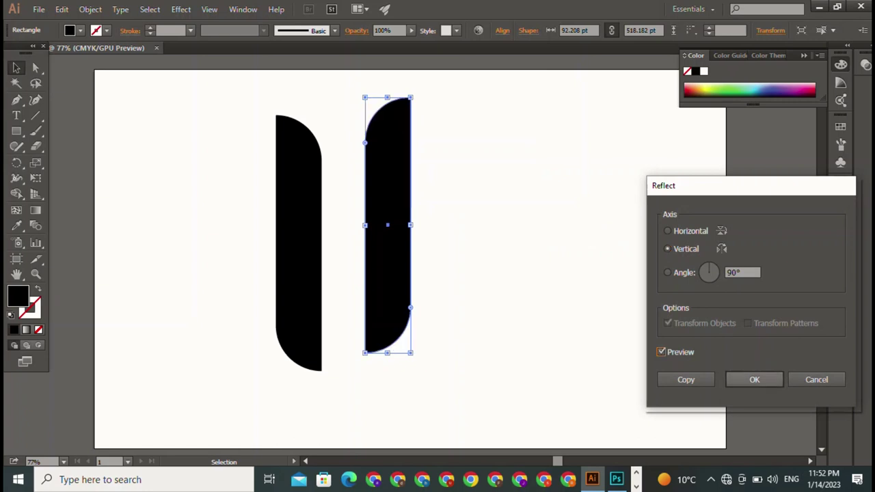
{"action": "key", "text": "Return"}
{"action": "mouse_move", "coordinate": [387, 225]}
{"action": "left_mouse_down"}
{"action": "mouse_move", "coordinate": [398, 237]}
{"action": "mouse_move", "coordinate": [454, 252]}
{"action": "left_mouse_up"}
{"action": "key", "text": "ctrl+shift+a"}
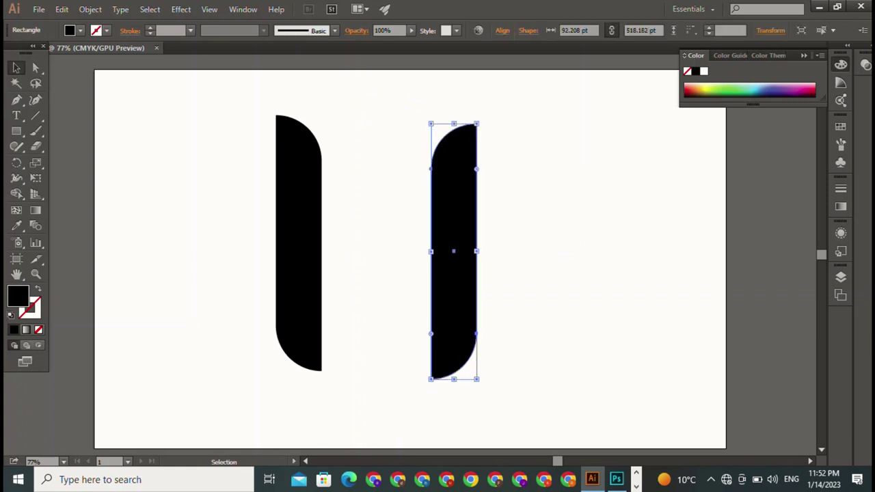
{"action": "key", "text": "ctrl+shift+a"}
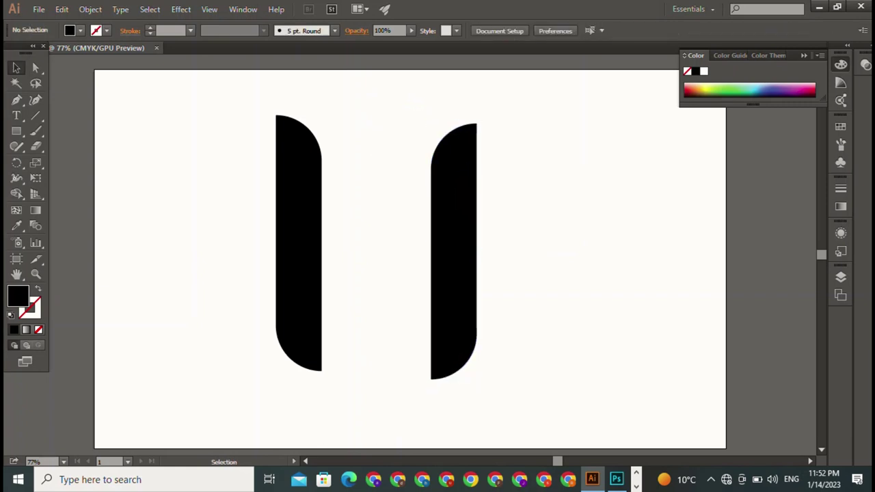
Step: Duplicate the left bar and scale the copy narrower and about 292 pt tall
{"action": "key", "text": "p"}
{"action": "key", "text": "v"}
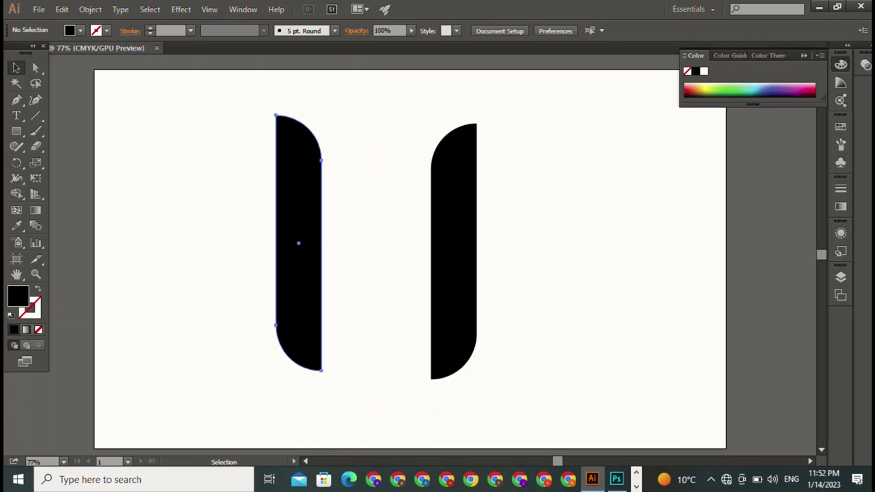
{"action": "left_click", "coordinate": [297, 242]}
{"action": "left_click_drag", "start_coordinate": [297, 242], "coordinate": [629, 254]}
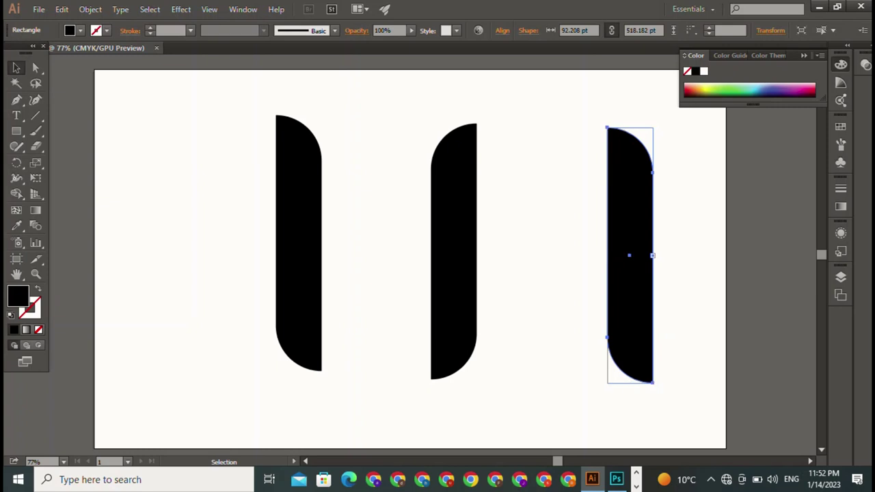
{"action": "left_click_drag", "start_coordinate": [653, 255], "coordinate": [633, 255]}
{"action": "left_click_drag", "start_coordinate": [621, 385], "coordinate": [621, 327]}
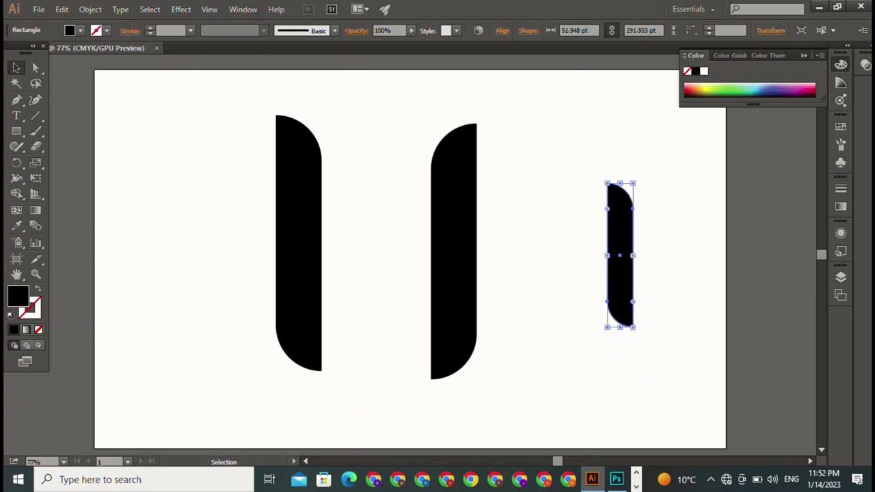
Step: Tilt the small bar about 35° between the tall bars, its top touching the right bar
{"action": "left_click_drag", "start_coordinate": [621, 255], "coordinate": [355, 190]}
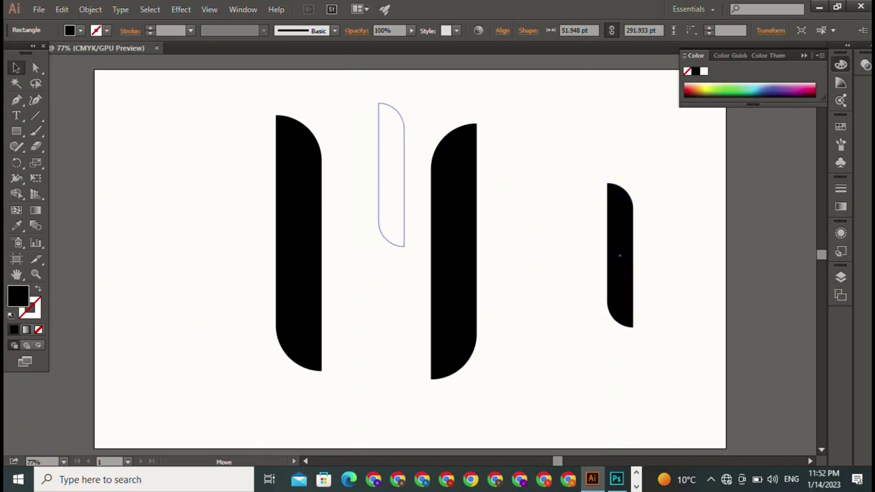
{"action": "left_click_drag", "start_coordinate": [355, 190], "coordinate": [391, 175]}
{"action": "left_click_drag", "start_coordinate": [408, 102], "coordinate": [455, 123]}
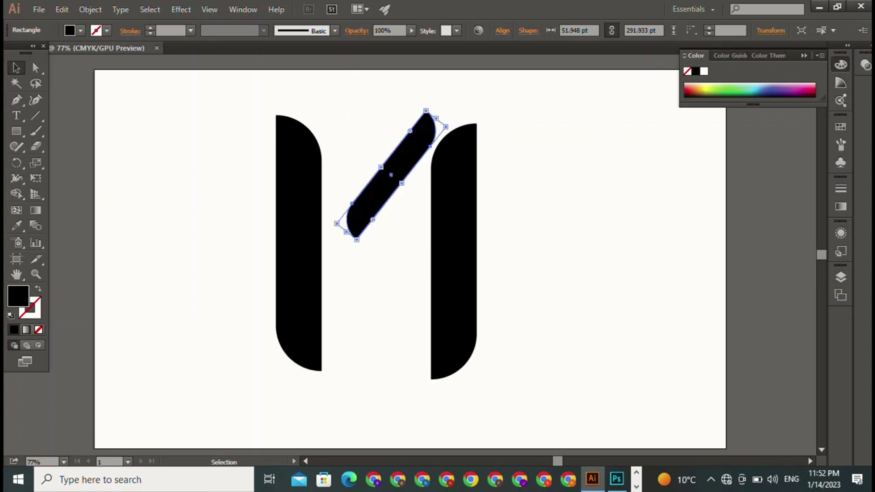
{"action": "left_click_drag", "start_coordinate": [391, 176], "coordinate": [415, 151]}
{"action": "key", "text": "ctrl+shift+a"}
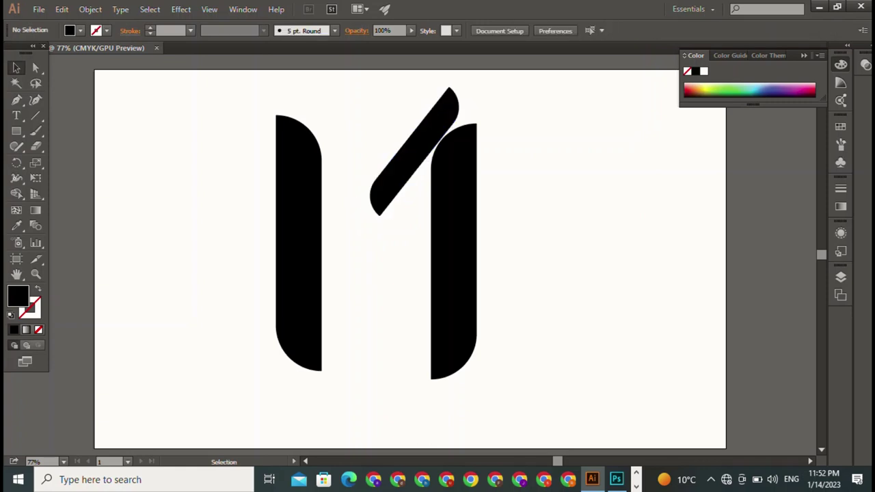
Step: Duplicate the diagonal, reflect it vertically, and move it to meet the first diagonal in a V
{"action": "left_click", "coordinate": [414, 152]}
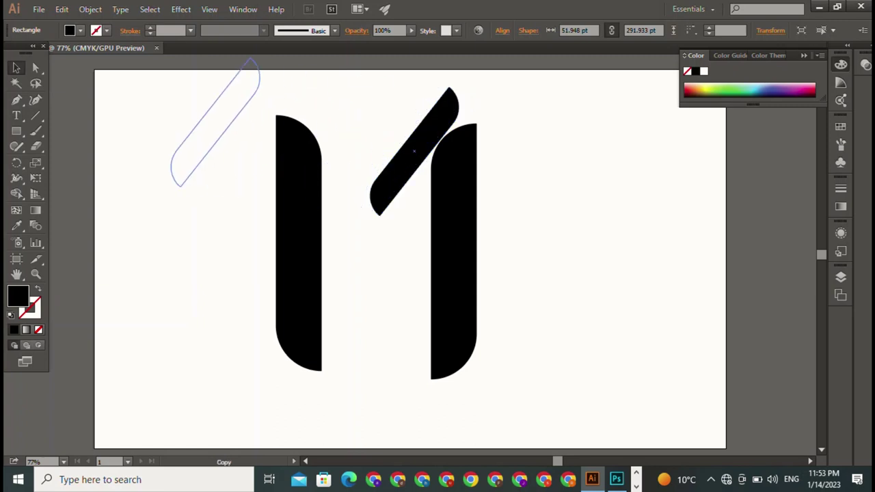
{"action": "left_click_drag", "start_coordinate": [413, 151], "coordinate": [216, 122]}
{"action": "right_click", "coordinate": [205, 129]}
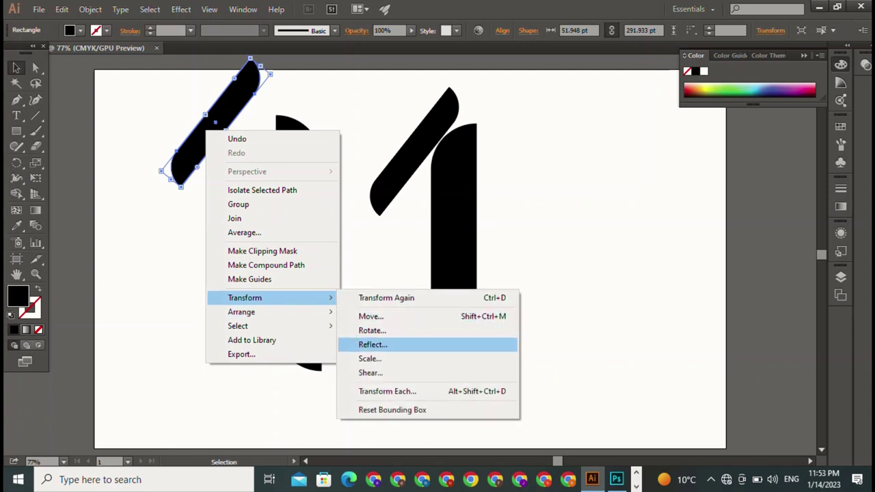
{"action": "left_click", "coordinate": [372, 344]}
{"action": "left_click", "coordinate": [754, 379]}
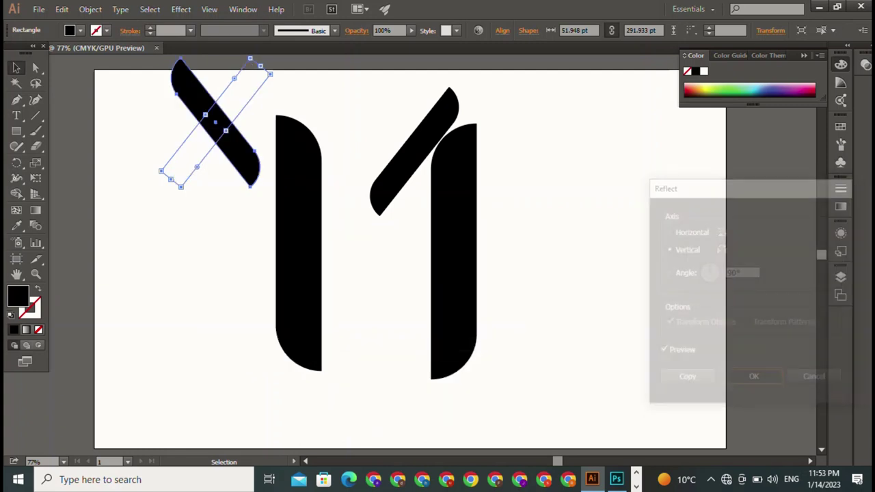
{"action": "mouse_move", "coordinate": [215, 122]}
{"action": "left_mouse_down"}
{"action": "mouse_move", "coordinate": [356, 151]}
{"action": "mouse_move", "coordinate": [332, 141]}
{"action": "mouse_move", "coordinate": [346, 149]}
{"action": "left_mouse_up"}
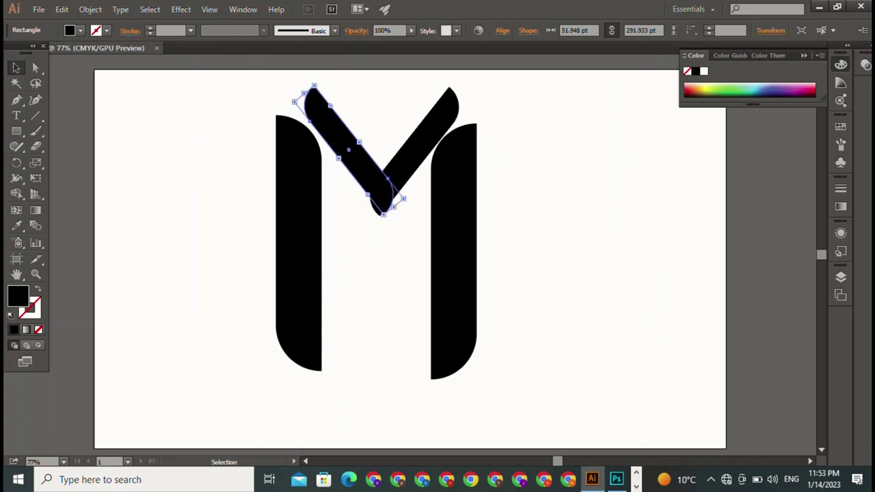
{"action": "key", "text": "ctrl+shift+a"}
{"action": "left_click_drag", "start_coordinate": [416, 68], "coordinate": [322, 100]}
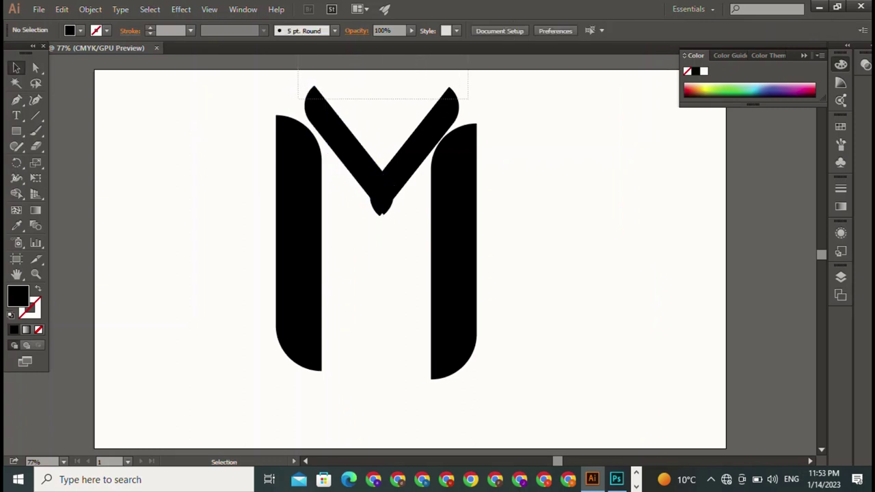
{"action": "key", "text": "ctrl+shift+a"}
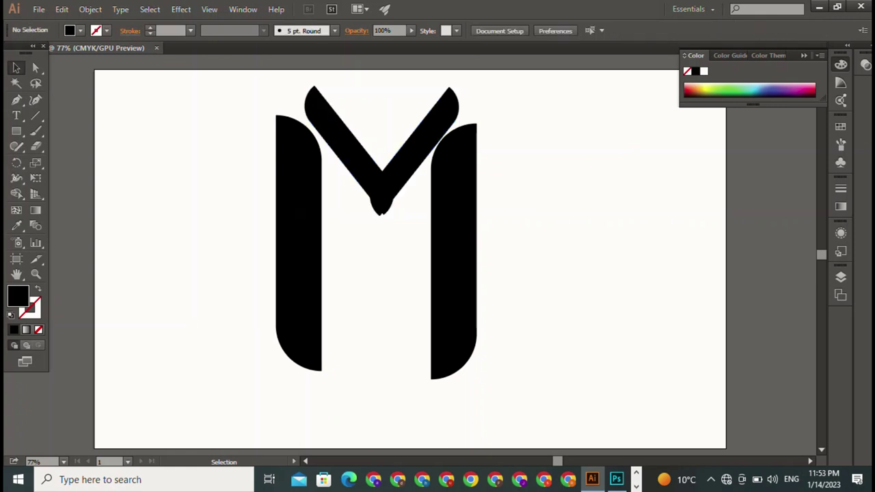
{"action": "left_click_drag", "start_coordinate": [346, 144], "coordinate": [346, 151]}
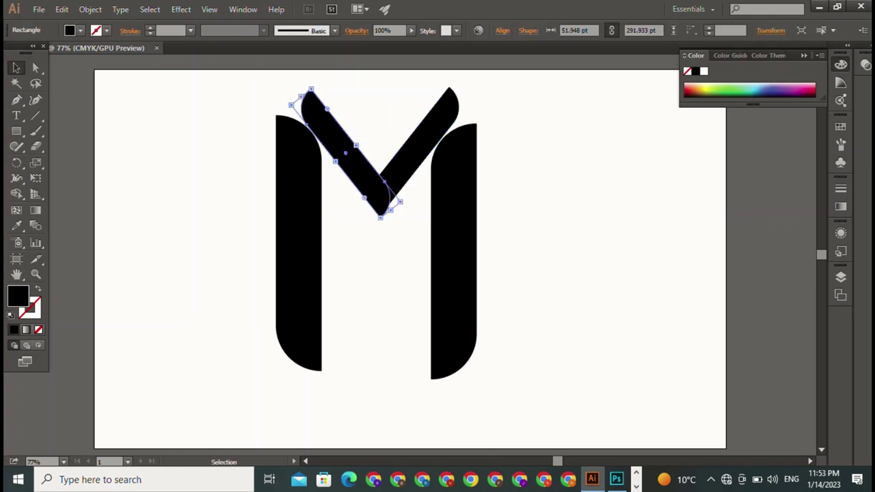
{"action": "key", "text": "ctrl+shift+a"}
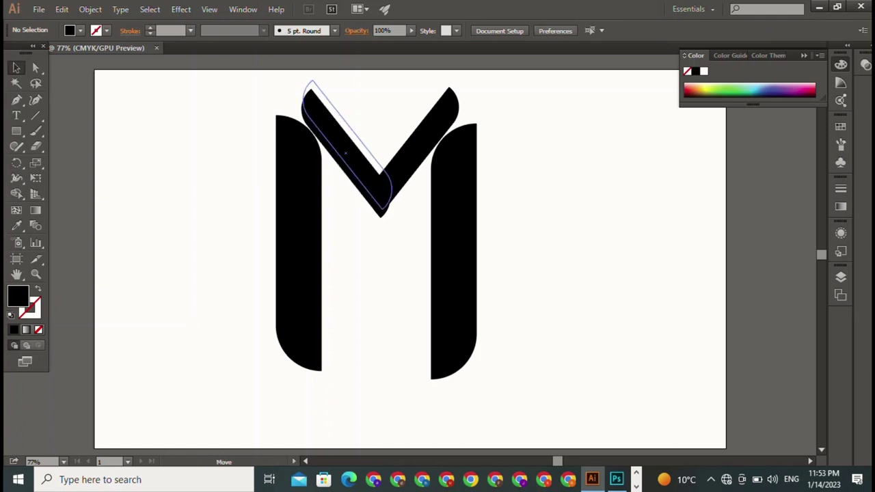
{"action": "left_click", "coordinate": [346, 143]}
{"action": "key", "text": "ctrl+shift+a"}
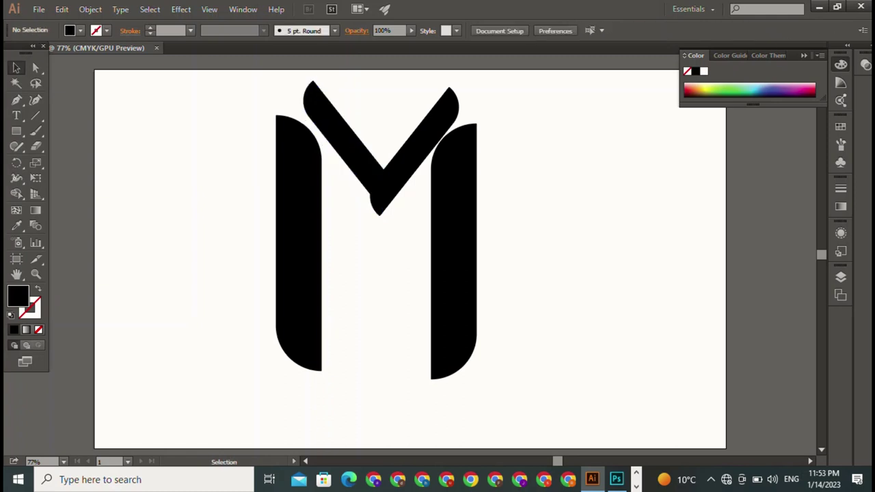
{"action": "scroll", "coordinate": [411, 260], "scroll_direction": "up", "scroll_amount": 1}
{"action": "left_click", "coordinate": [346, 151]}
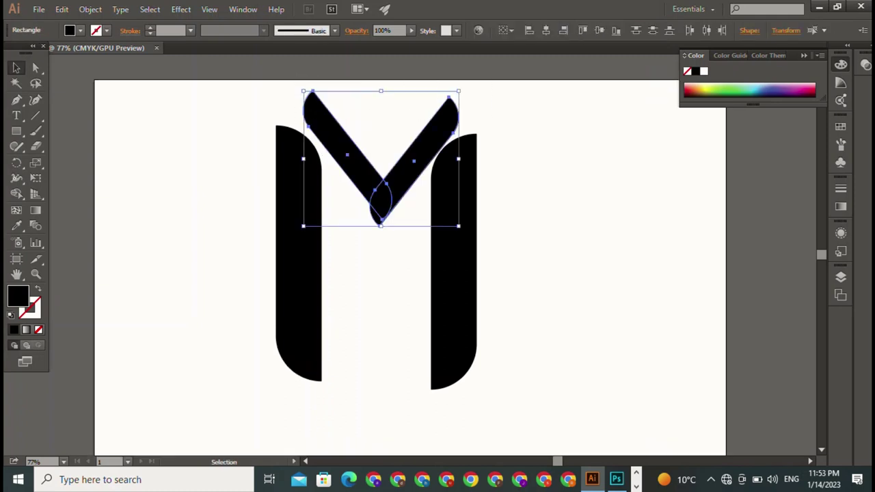
{"action": "key", "text": "ctrl+shift+a"}
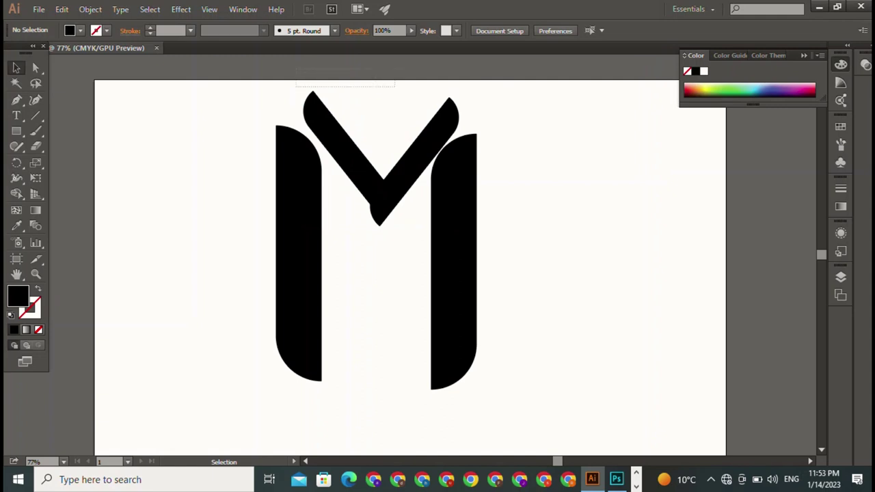
{"action": "left_click_drag", "start_coordinate": [297, 81], "coordinate": [452, 102]}
{"action": "key", "text": "ctrl+shift+a"}
{"action": "left_click", "coordinate": [346, 156]}
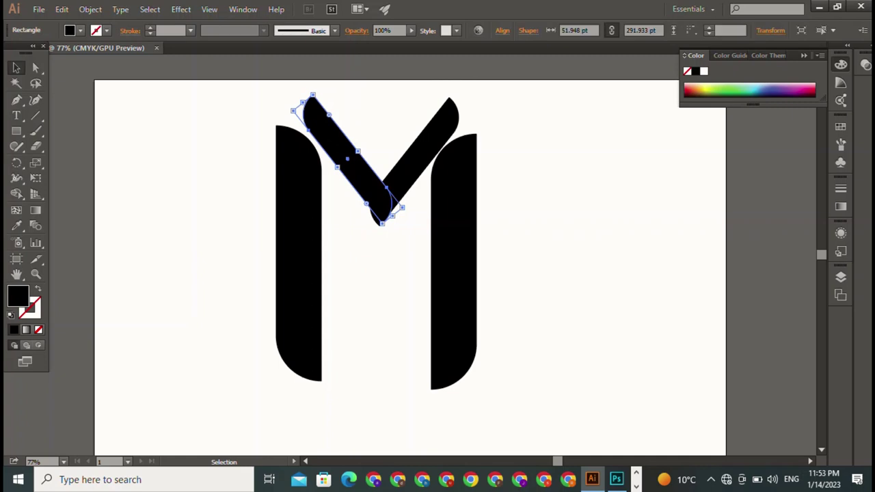
{"action": "left_click_drag", "start_coordinate": [487, 81], "coordinate": [312, 99]}
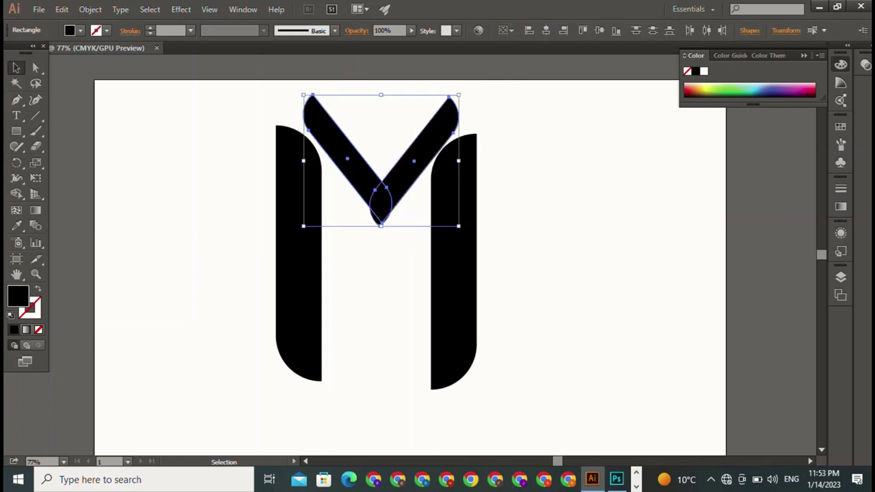
{"action": "key", "text": "ctrl+h"}
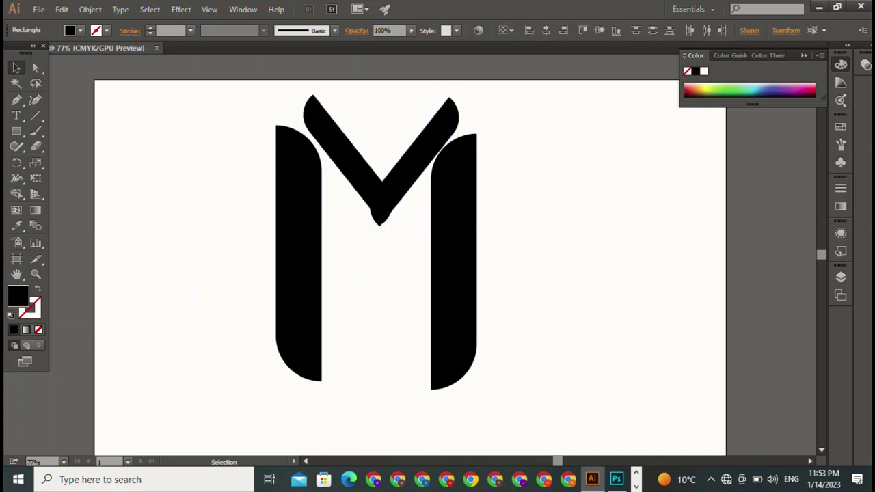
{"action": "left_click_drag", "start_coordinate": [482, 82], "coordinate": [305, 99]}
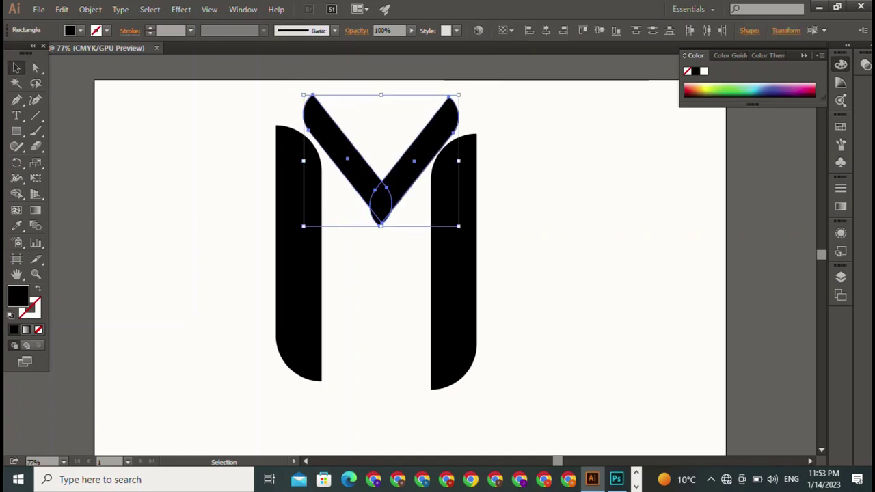
{"action": "key", "text": "ctrl+shift+a"}
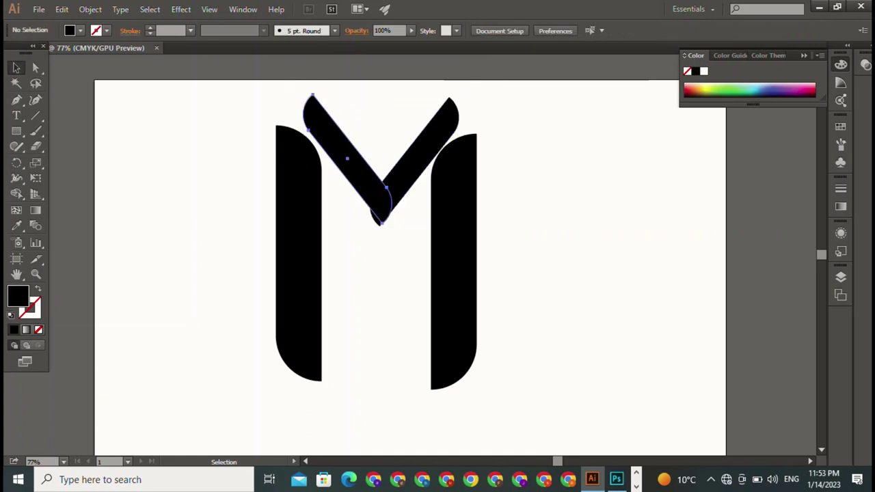
{"action": "left_click", "coordinate": [347, 159]}
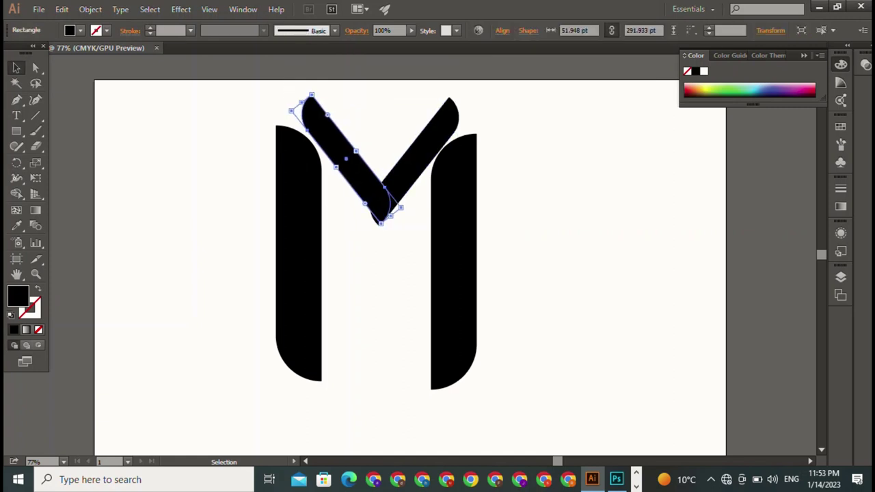
{"action": "key", "text": "ctrl+shift+a"}
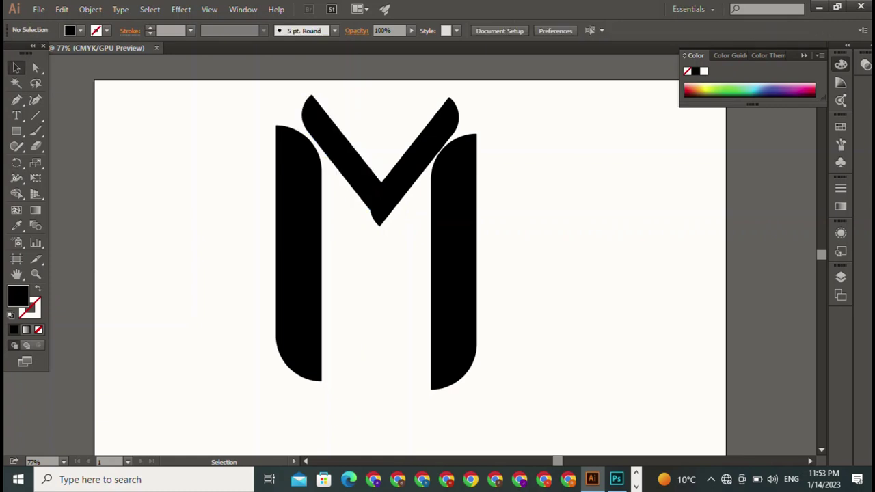
{"action": "left_click_drag", "start_coordinate": [294, 85], "coordinate": [497, 122]}
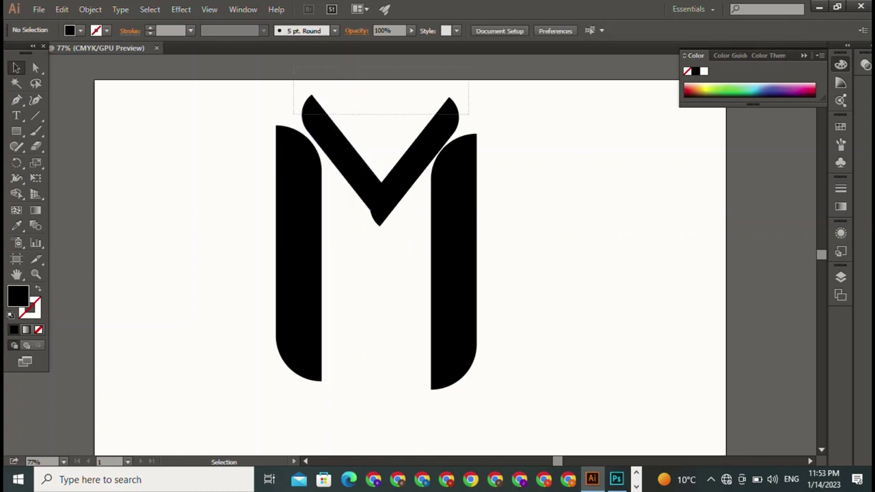
{"action": "key", "text": "ctrl+shift+a"}
{"action": "left_click", "coordinate": [414, 161]}
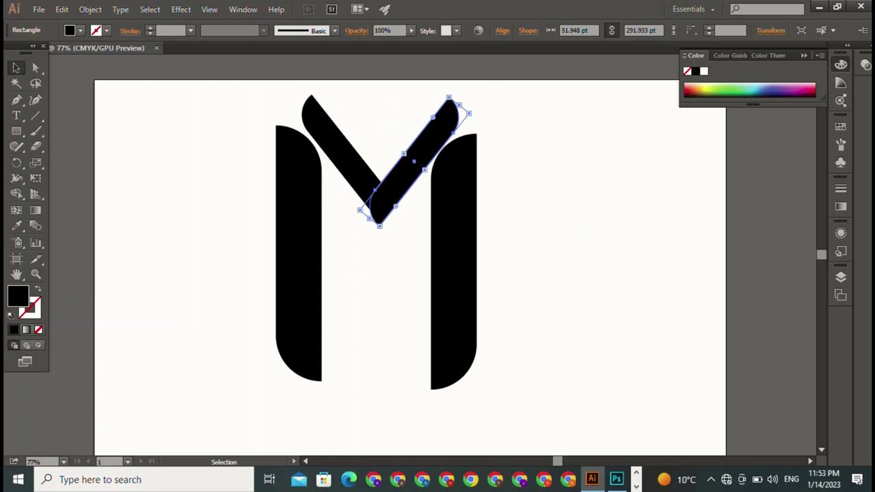
{"action": "key", "text": "ctrl+shift+a"}
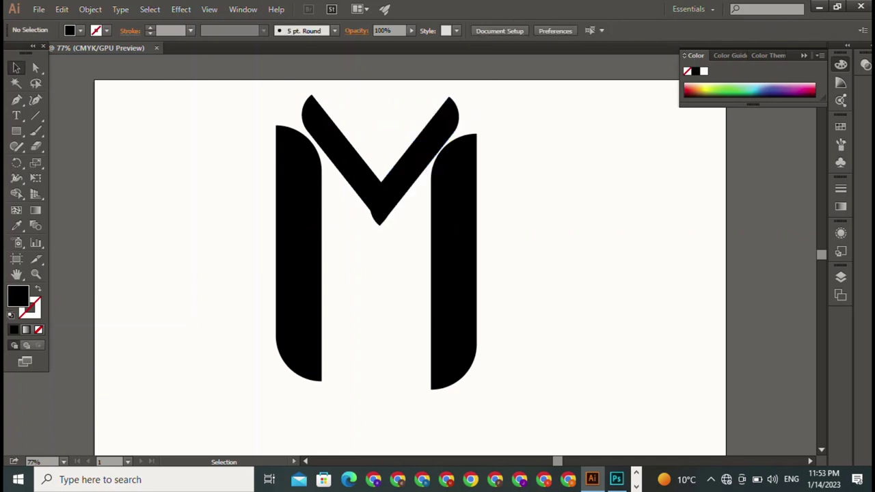
{"action": "left_click_drag", "start_coordinate": [284, 82], "coordinate": [494, 129]}
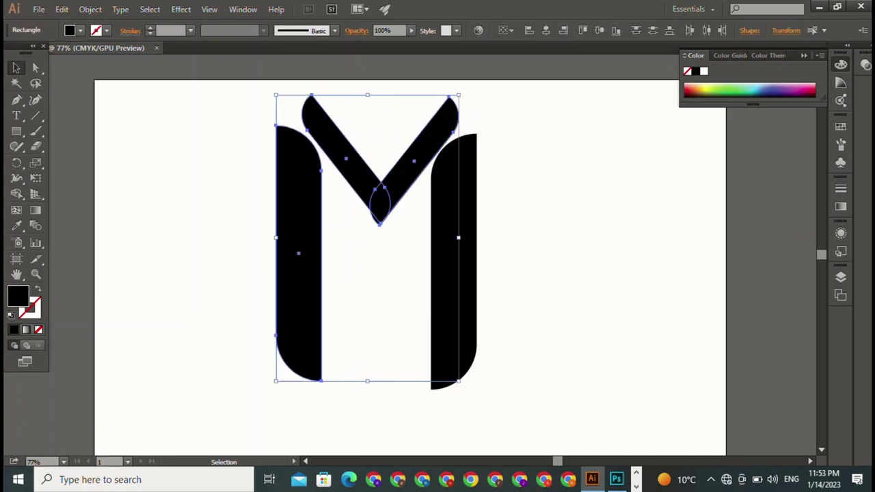
{"action": "key", "text": "ctrl+shift+a"}
{"action": "left_click_drag", "start_coordinate": [301, 81], "coordinate": [503, 103]}
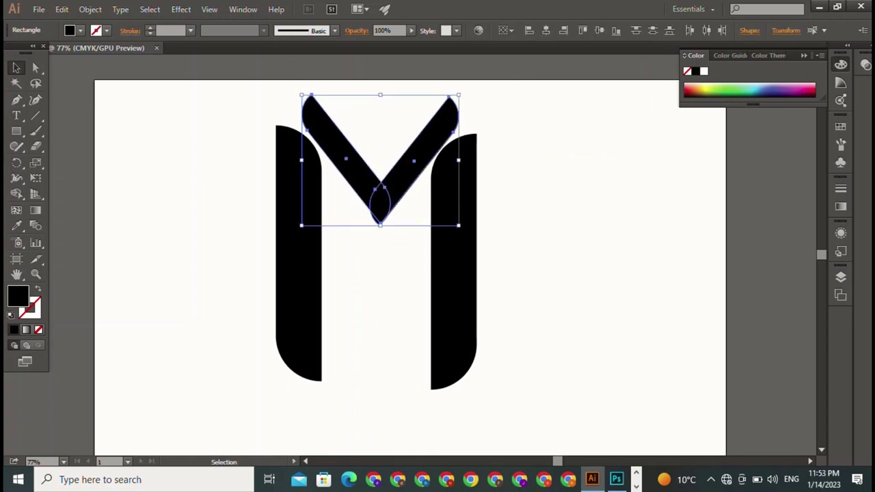
{"action": "key", "text": "ctrl+shift+a"}
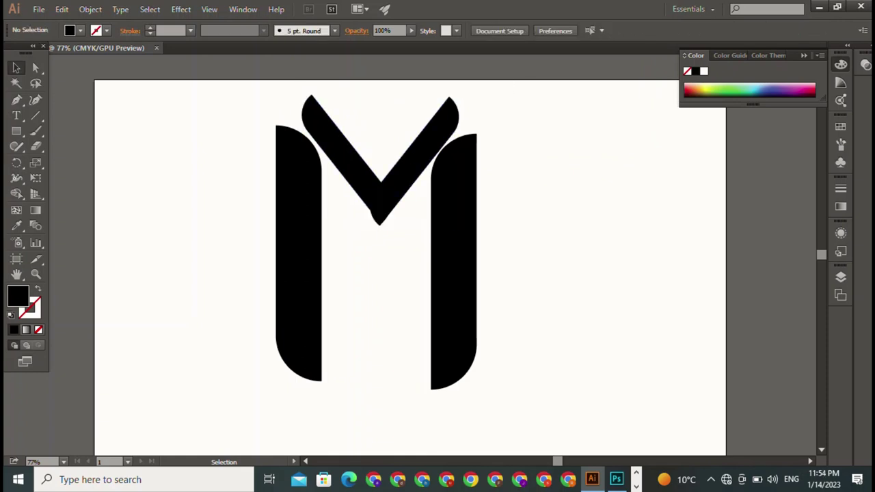
{"action": "key", "text": "ctrl+z"}
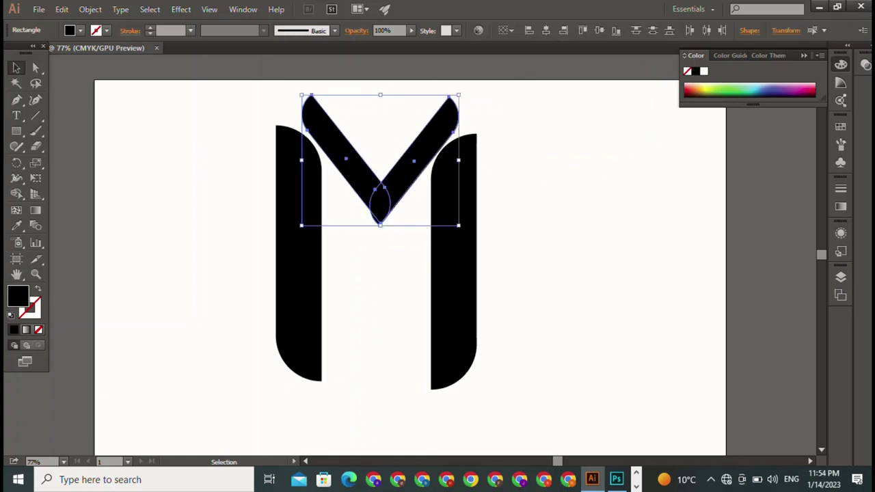
{"action": "key", "text": "ctrl+shift+a"}
{"action": "key", "text": "a"}
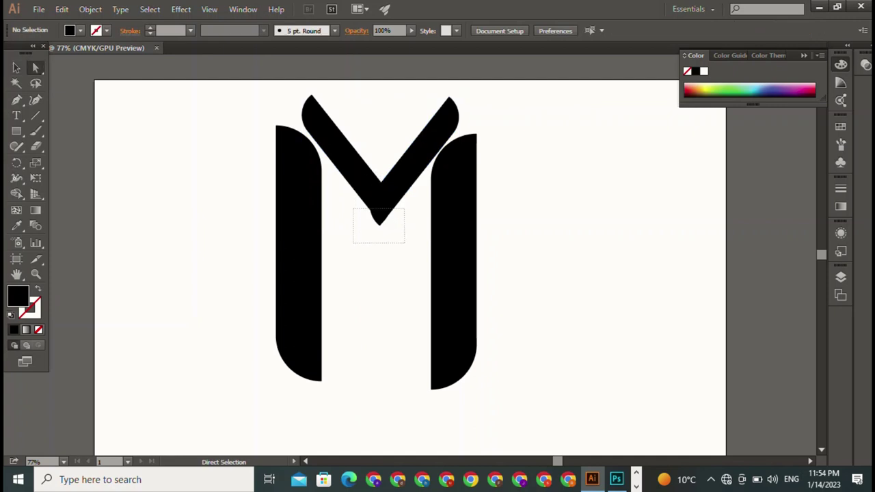
{"action": "left_click_drag", "start_coordinate": [353, 209], "coordinate": [404, 243]}
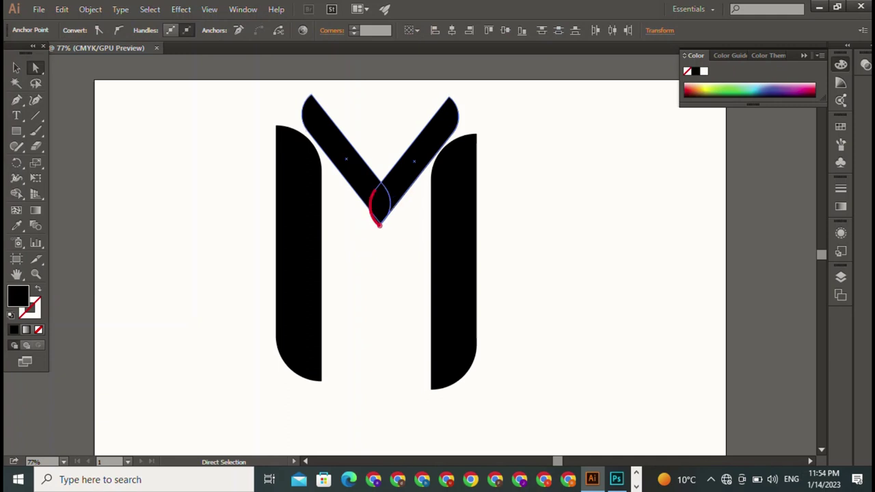
{"action": "left_click", "coordinate": [380, 188]}
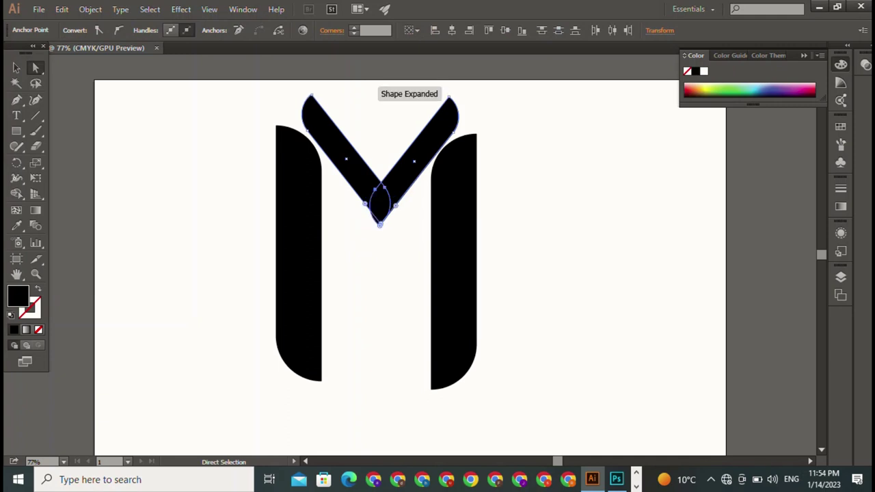
{"action": "left_click", "coordinate": [378, 209]}
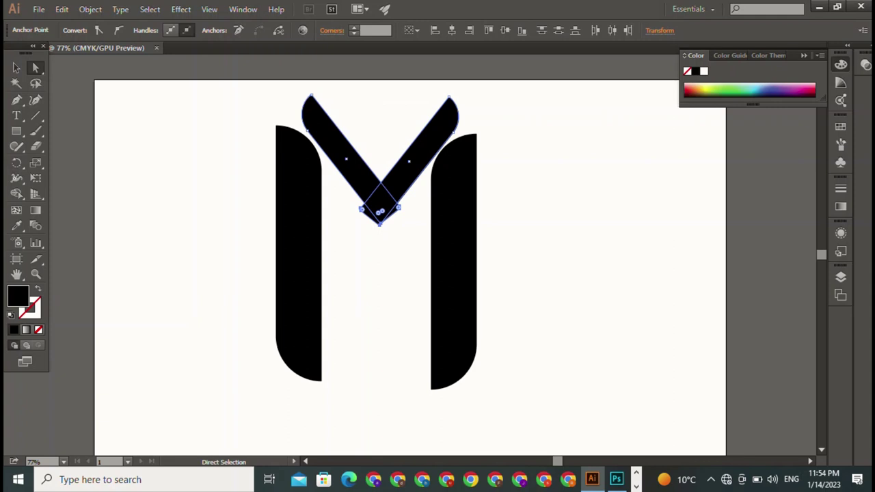
{"action": "left_click_drag", "start_coordinate": [380, 212], "coordinate": [381, 206]}
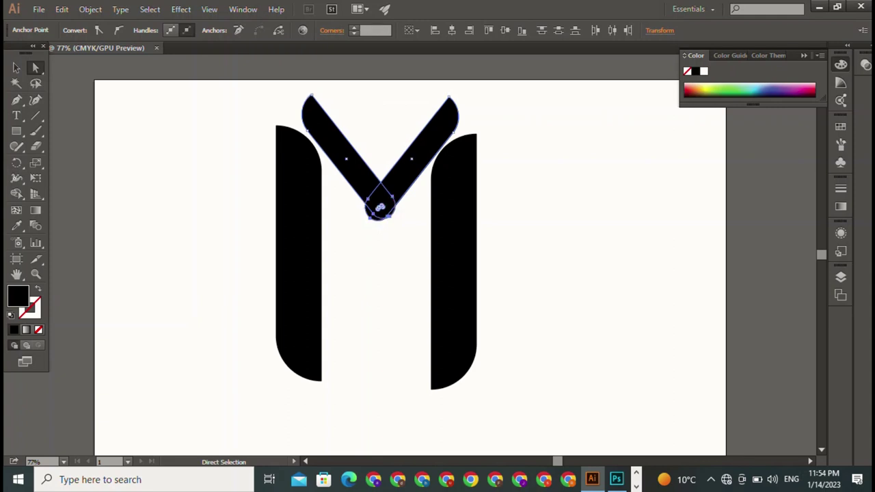
{"action": "left_click", "coordinate": [16, 68]}
{"action": "key", "text": "ctrl+shift+a"}
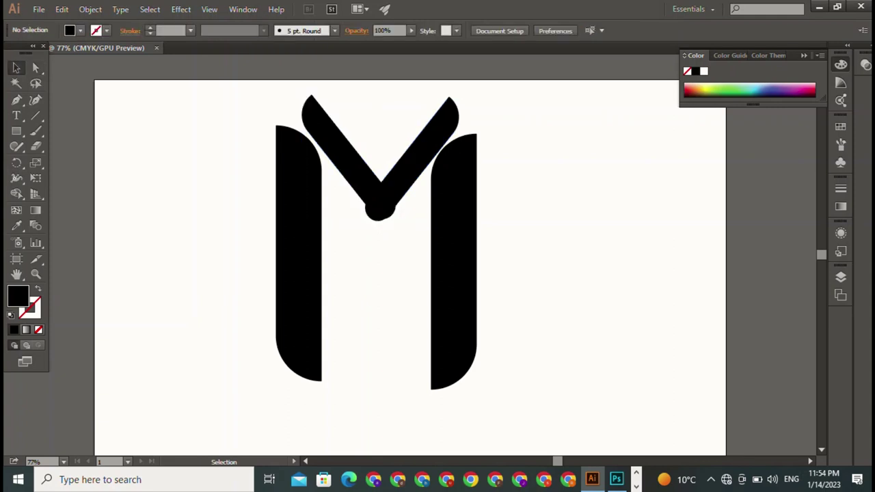
{"action": "key", "text": "a"}
{"action": "left_click", "coordinate": [380, 210]}
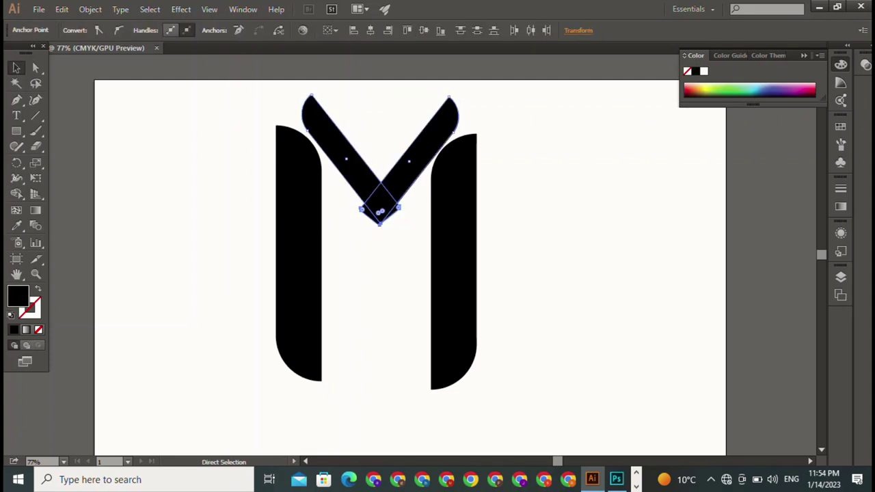
{"action": "key", "text": "v"}
{"action": "key", "text": "ctrl+shift+a"}
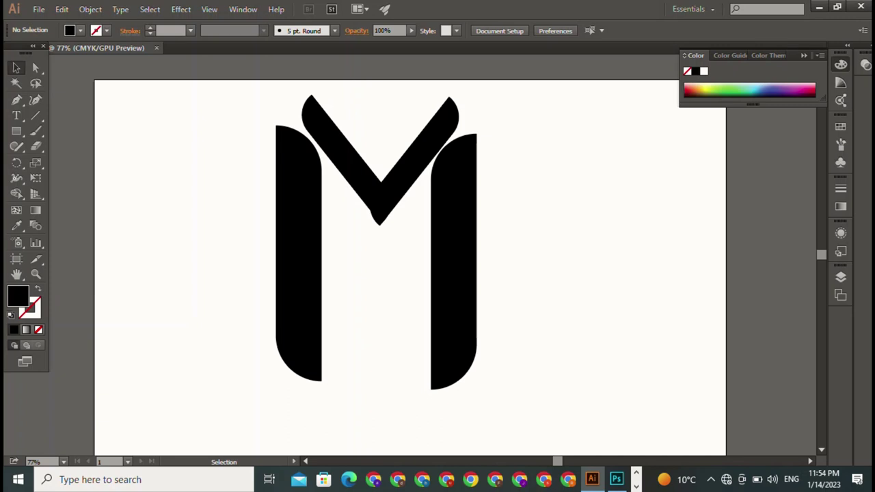
Step: Move the left diagonal so its bottom corner meets the right diagonal's bottom, closing the V
{"action": "left_click", "coordinate": [414, 161]}
{"action": "key", "text": "a"}
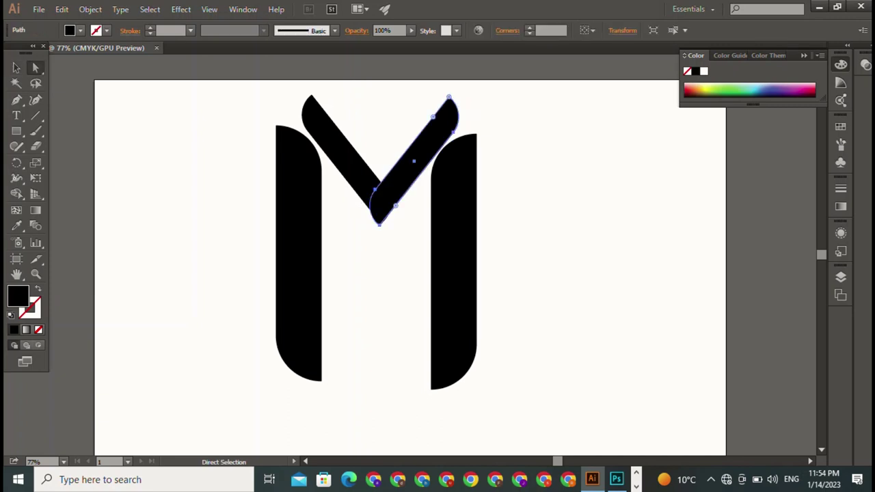
{"action": "left_click_drag", "start_coordinate": [383, 236], "coordinate": [366, 195]}
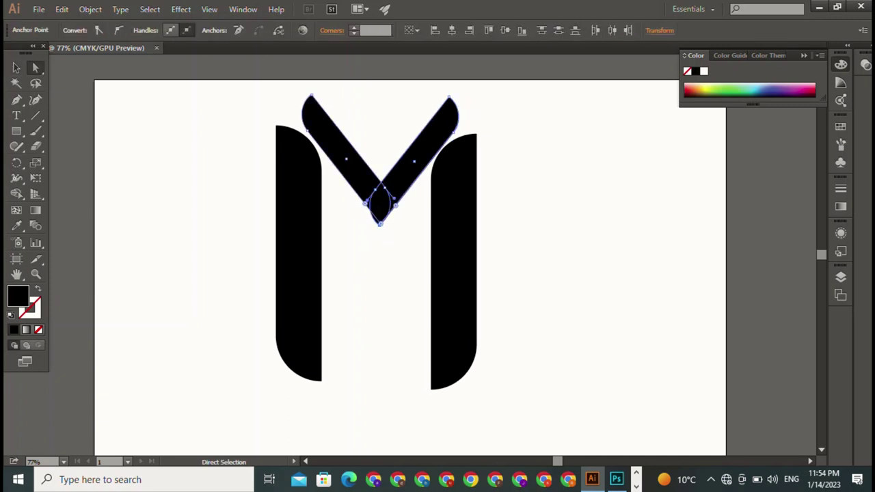
{"action": "key", "text": "ctrl+shift+a"}
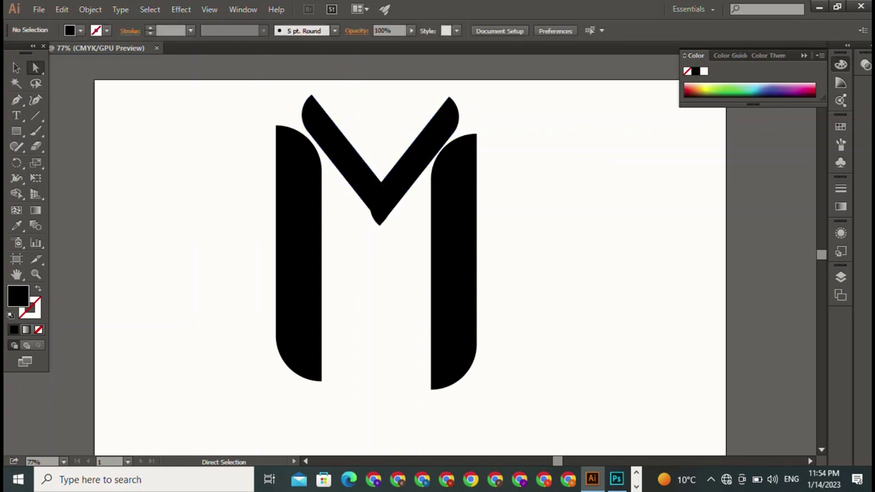
{"action": "left_click", "coordinate": [413, 161]}
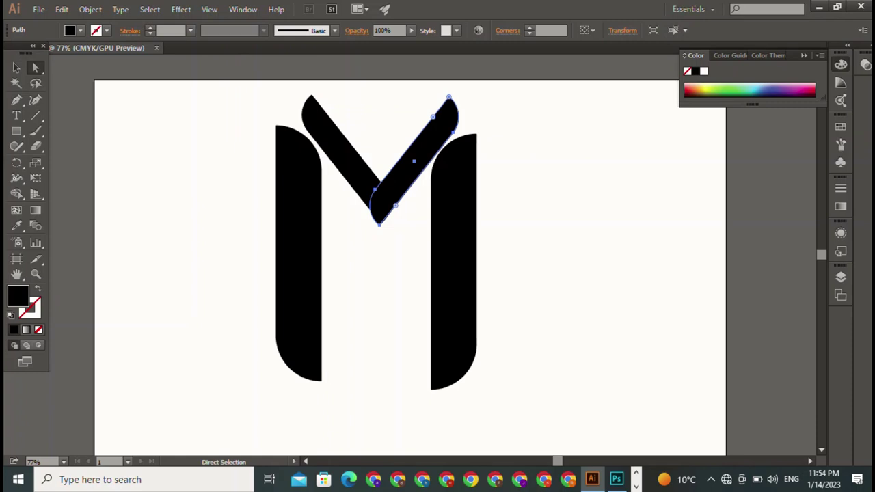
{"action": "left_click", "coordinate": [395, 207]}
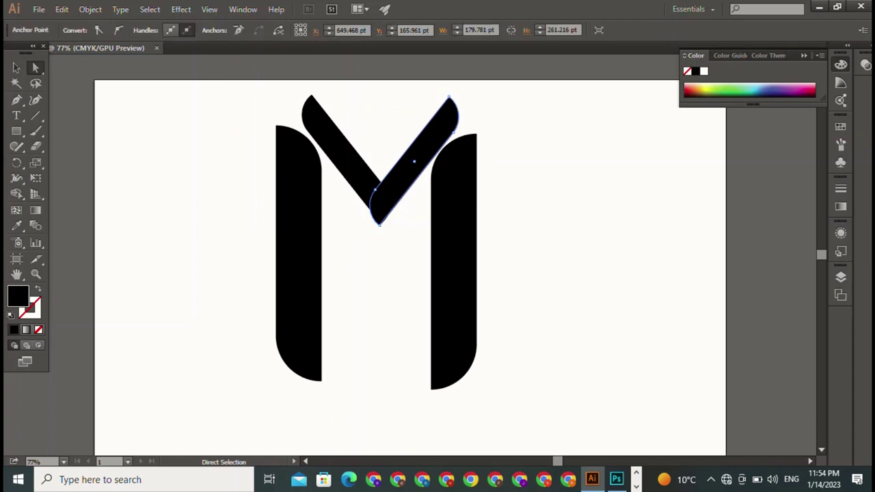
{"action": "left_click_drag", "start_coordinate": [345, 159], "coordinate": [327, 138]}
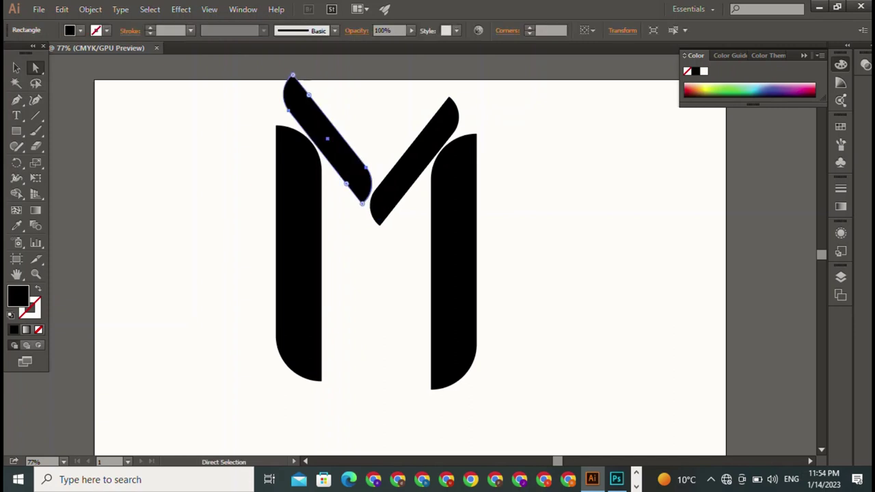
{"action": "left_click_drag", "start_coordinate": [403, 254], "coordinate": [373, 219]}
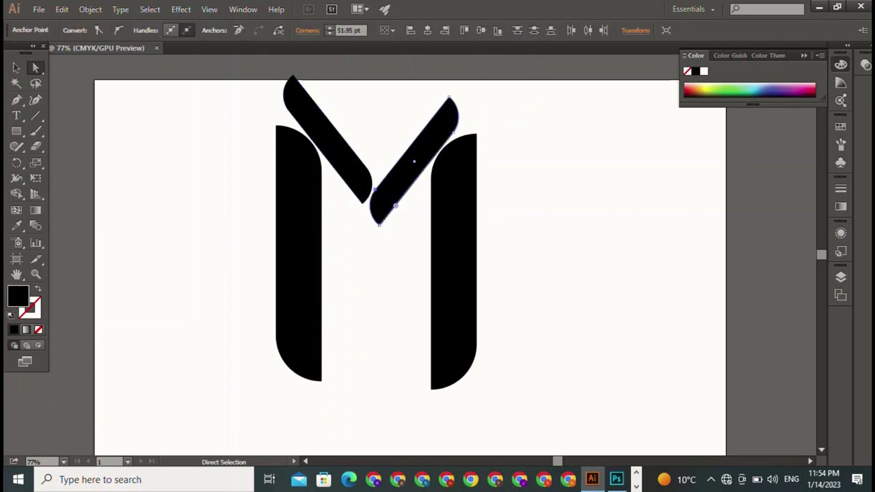
{"action": "key", "text": "ctrl"}
{"action": "left_click_drag", "start_coordinate": [363, 203], "coordinate": [381, 223]}
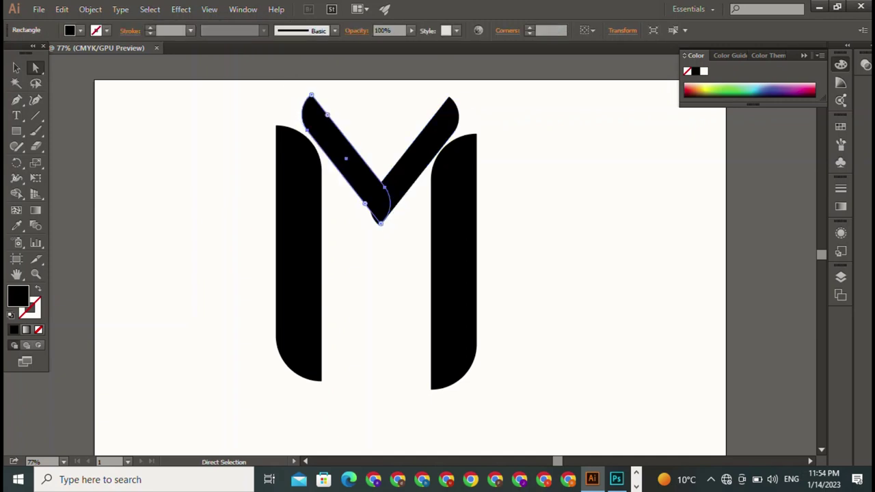
{"action": "key", "text": "v"}
{"action": "key", "text": "ctrl+shift+a"}
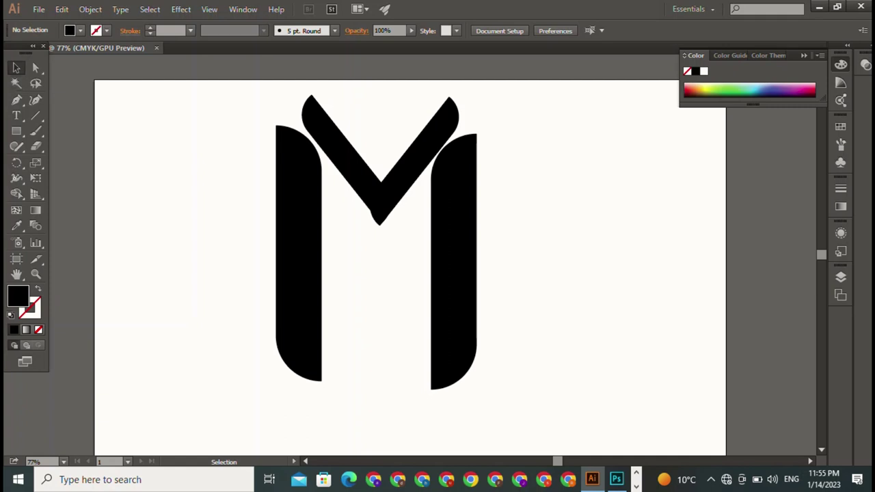
Step: Move the left diagonal onto the left pillar and the right diagonal onto the right pillar
{"action": "left_click_drag", "start_coordinate": [345, 160], "coordinate": [320, 164]}
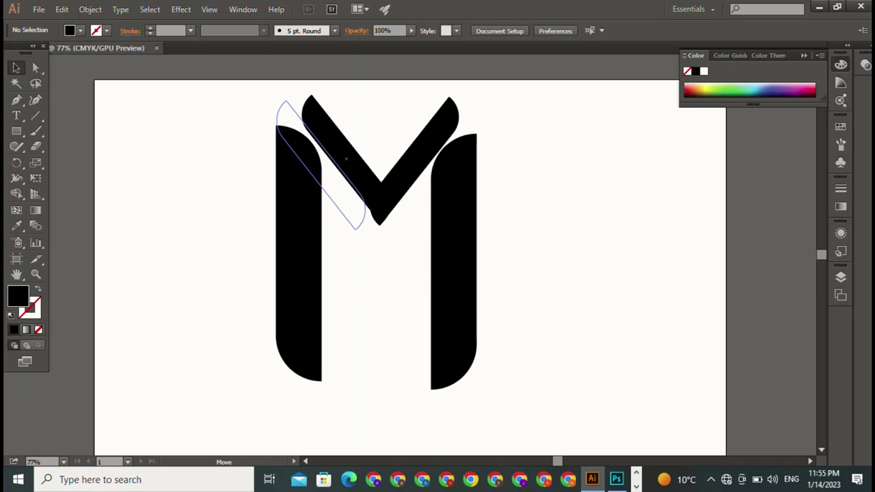
{"action": "left_click", "coordinate": [631, 232]}
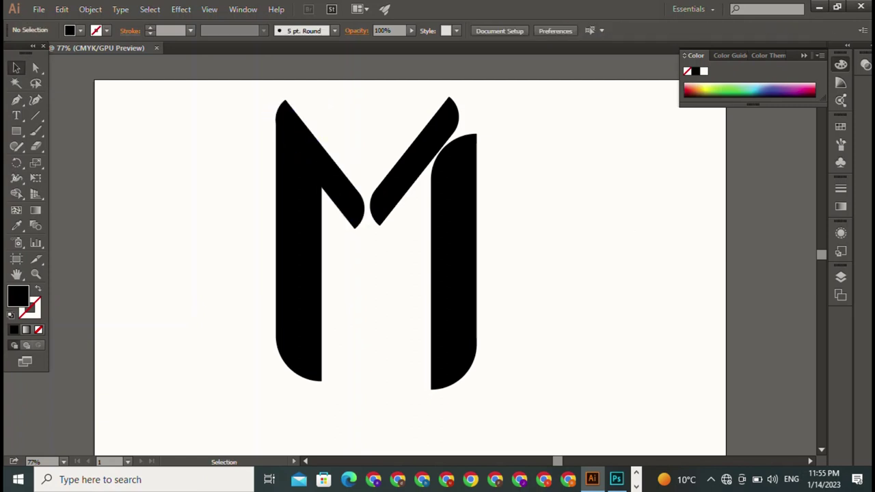
{"action": "left_click", "coordinate": [319, 164]}
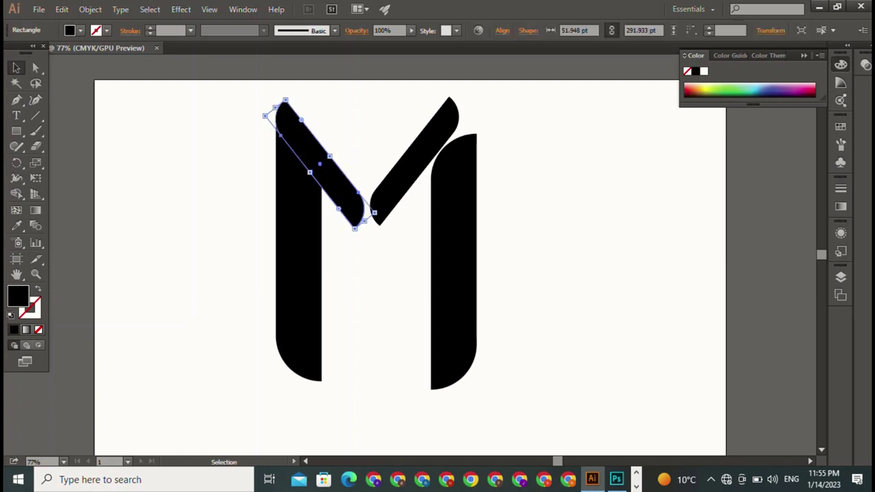
{"action": "key", "text": "ctrl+shift+a"}
{"action": "left_click_drag", "start_coordinate": [415, 160], "coordinate": [436, 171]}
{"action": "key", "text": "ctrl+shift+a"}
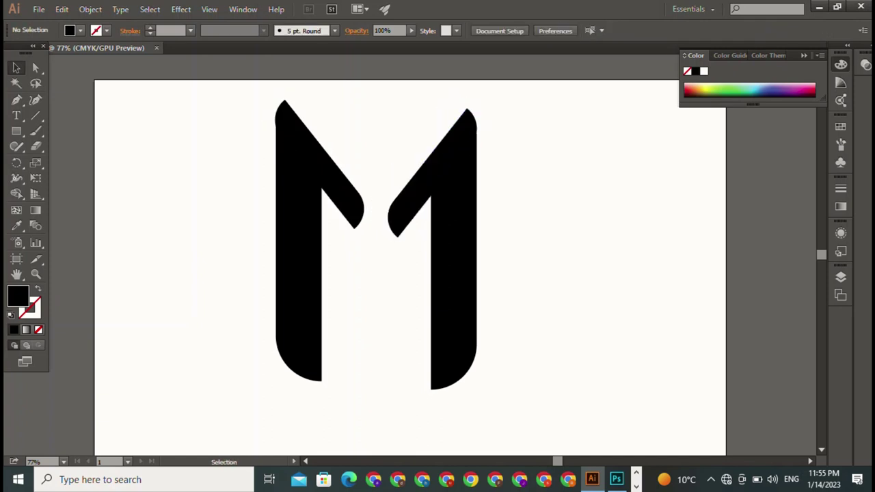
Step: Nudge the right diagonal up two steps and compare both diagonals' top heights
{"action": "left_click_drag", "start_coordinate": [238, 79], "coordinate": [486, 113]}
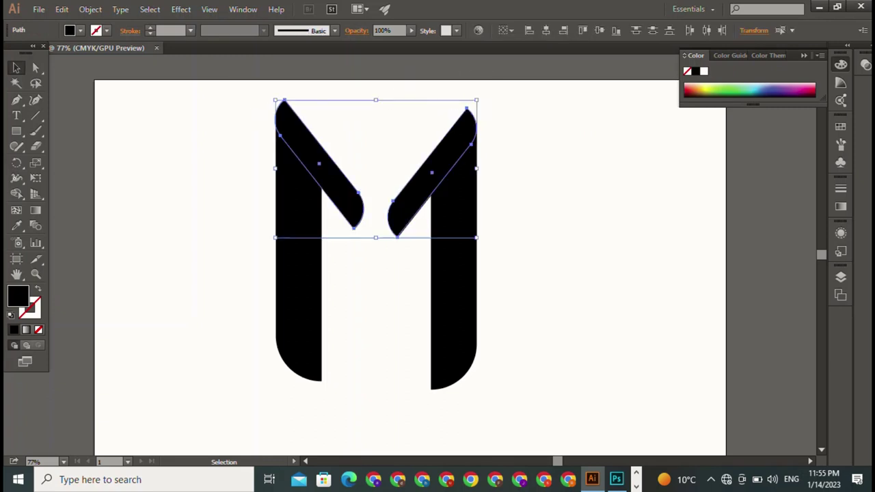
{"action": "key", "text": "ctrl+shift+a"}
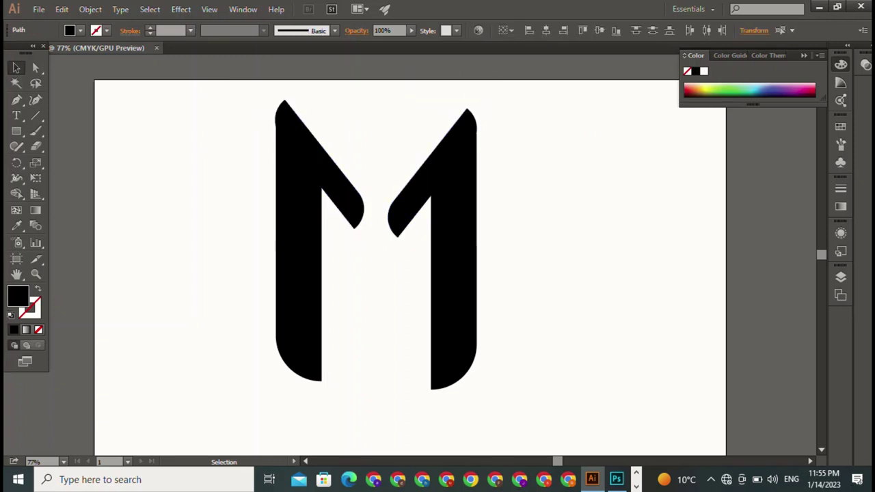
{"action": "left_click", "coordinate": [433, 172]}
{"action": "key", "text": "Up"}
{"action": "key", "text": "Up"}
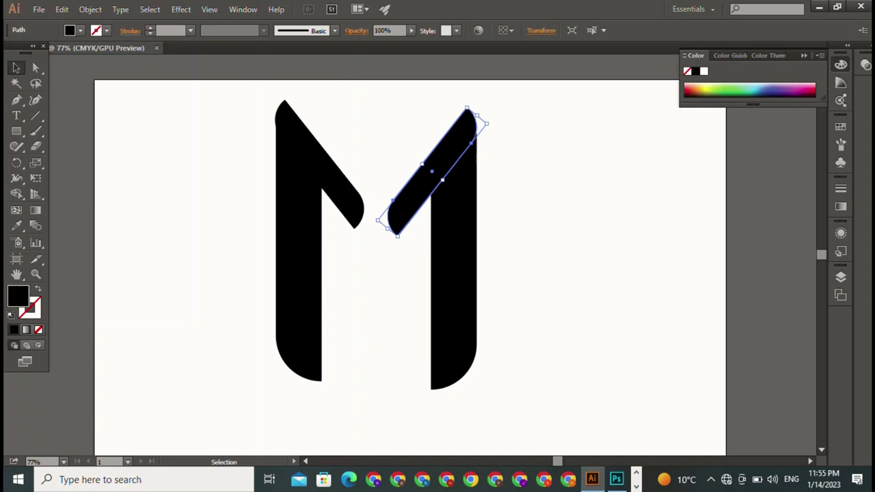
{"action": "key", "text": "Up"}
{"action": "key", "text": "Up"}
{"action": "key", "text": "Up"}
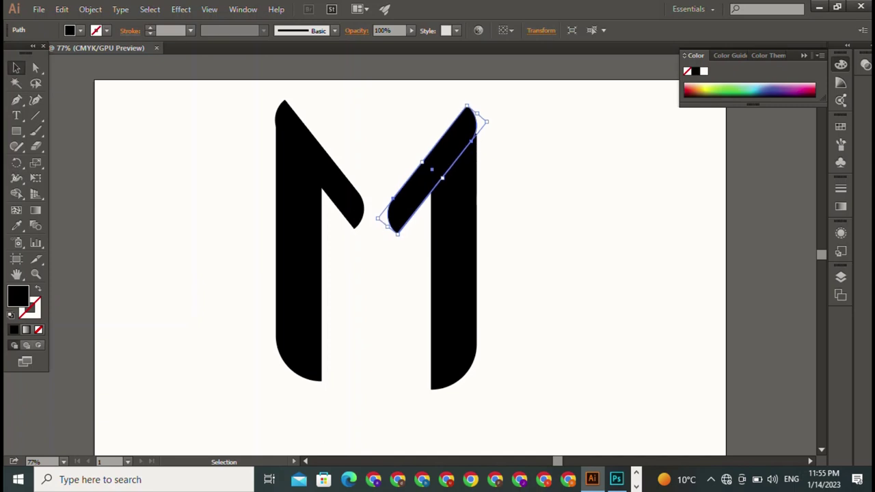
{"action": "left_click_drag", "start_coordinate": [273, 85], "coordinate": [490, 111]}
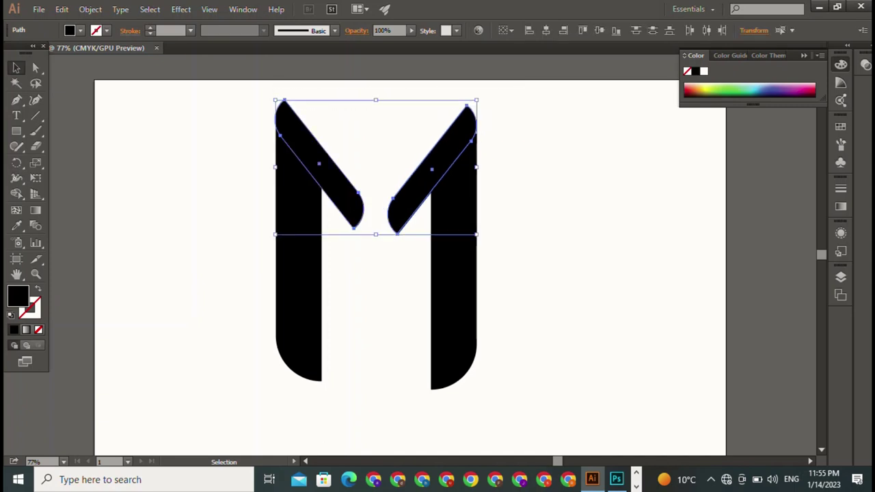
{"action": "key", "text": "ctrl+shift+a"}
{"action": "left_click", "coordinate": [434, 168]}
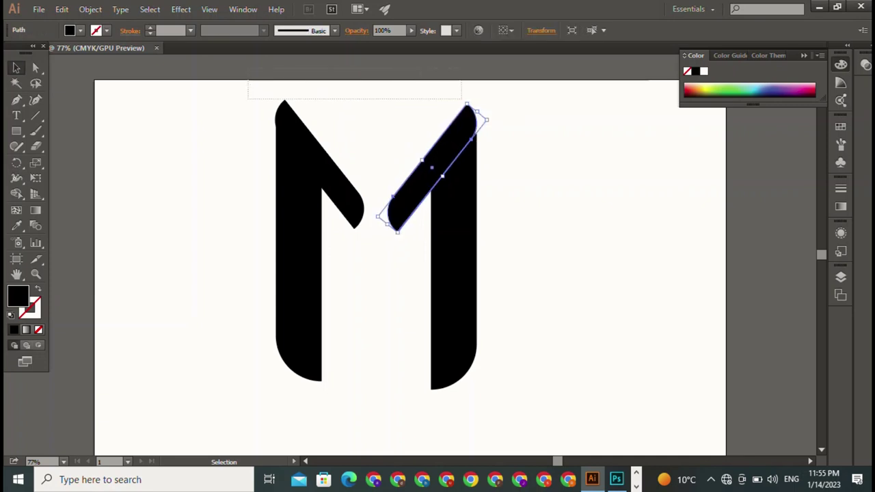
{"action": "left_click_drag", "start_coordinate": [506, 80], "coordinate": [260, 109]}
{"action": "key", "text": "ctrl+shift+a"}
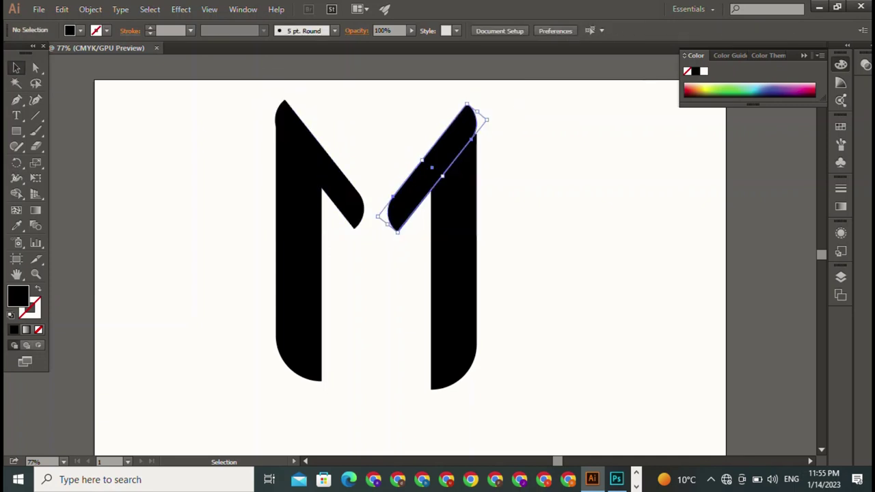
{"action": "left_click", "coordinate": [434, 168]}
{"action": "left_click_drag", "start_coordinate": [547, 84], "coordinate": [267, 109]}
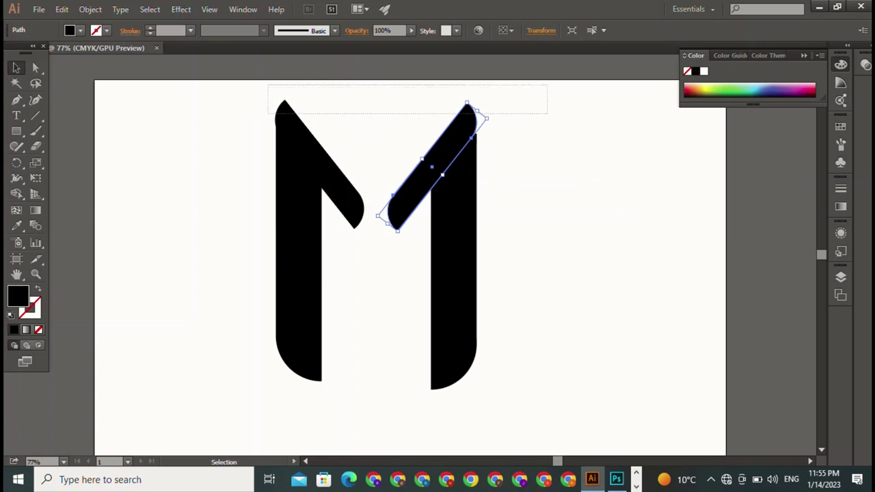
{"action": "key", "text": "ctrl+shift+a"}
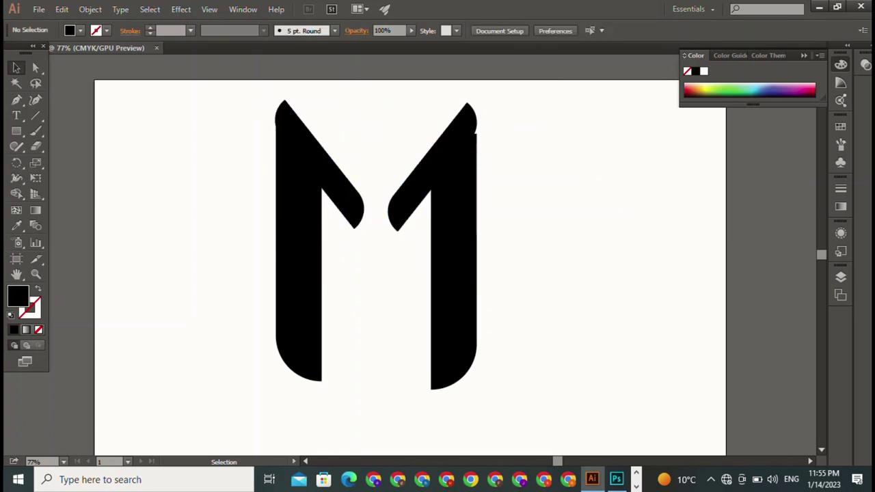
Step: Nudge the right diagonal two steps right so both tops align evenly
{"action": "left_click", "coordinate": [431, 167]}
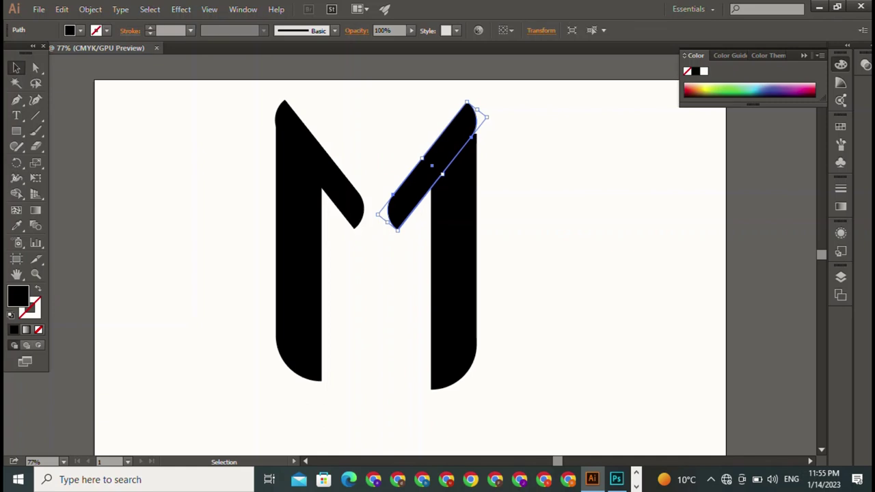
{"action": "left_click_drag", "start_coordinate": [420, 80], "coordinate": [274, 113]}
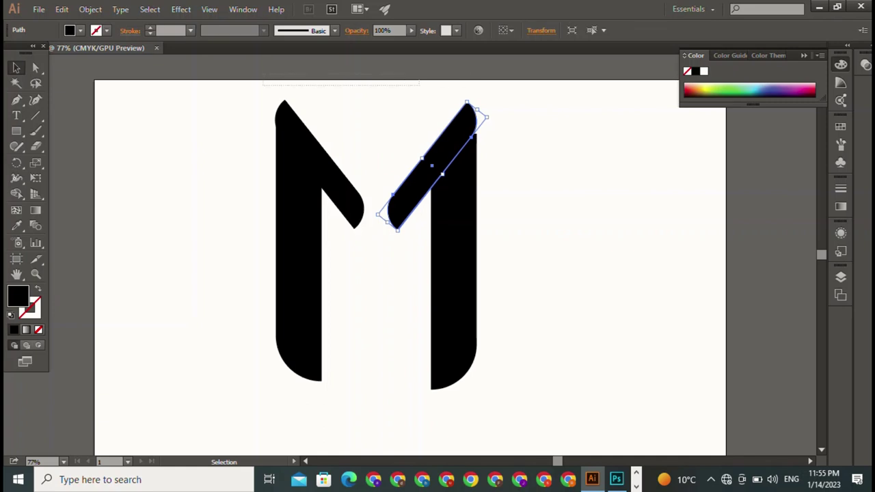
{"action": "key", "text": "ctrl+shift+a"}
{"action": "left_click", "coordinate": [431, 164]}
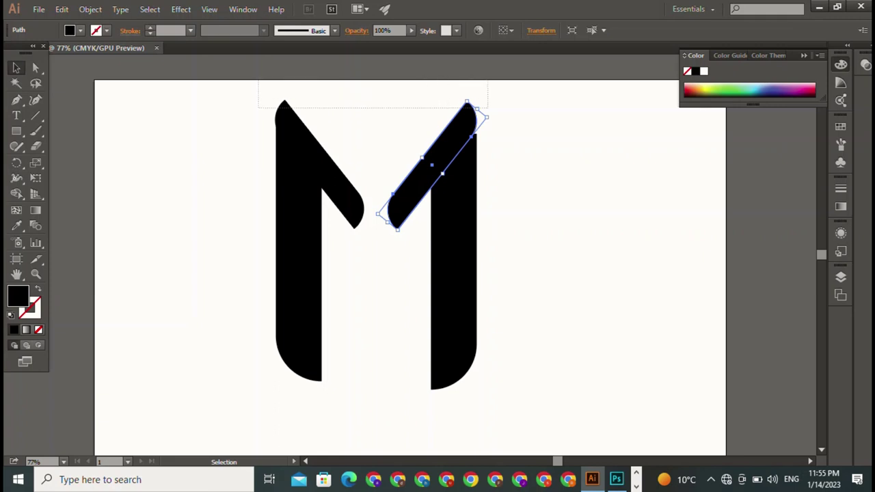
{"action": "left_click_drag", "start_coordinate": [266, 79], "coordinate": [488, 110]}
{"action": "key", "text": "ctrl+shift+a"}
{"action": "left_click", "coordinate": [432, 165]}
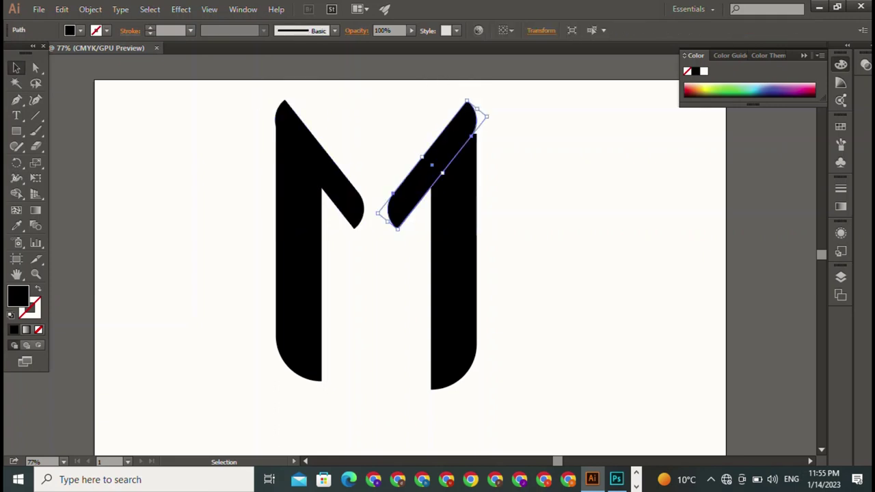
{"action": "left_click_drag", "start_coordinate": [252, 83], "coordinate": [491, 101]}
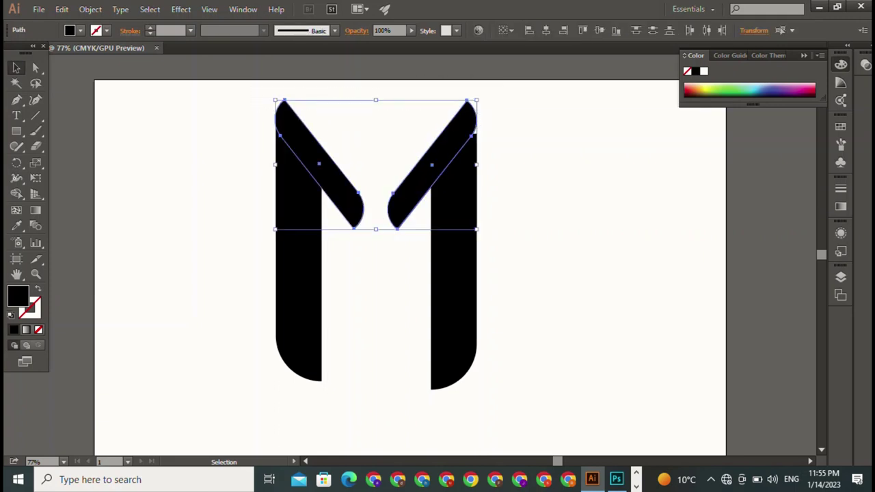
{"action": "key", "text": "ctrl+shift+a"}
{"action": "left_click", "coordinate": [438, 167]}
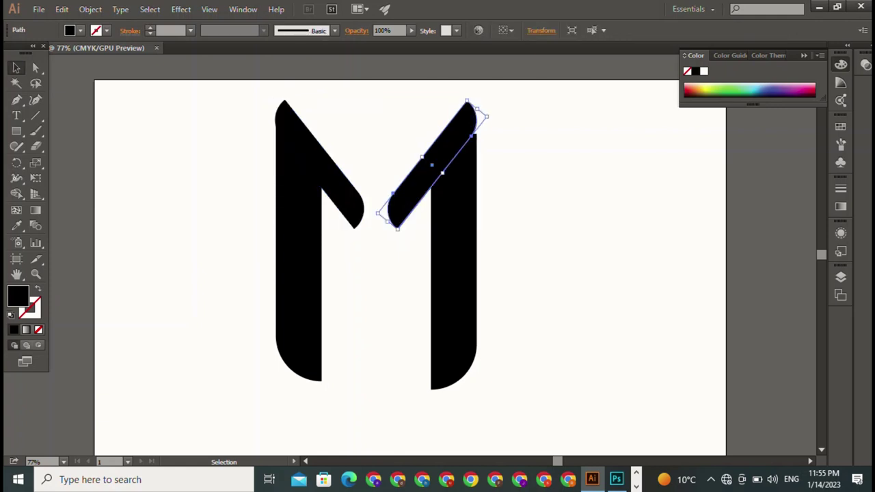
{"action": "key", "text": "Right"}
{"action": "key", "text": "Right"}
{"action": "key", "text": "Right"}
{"action": "key", "text": "Right"}
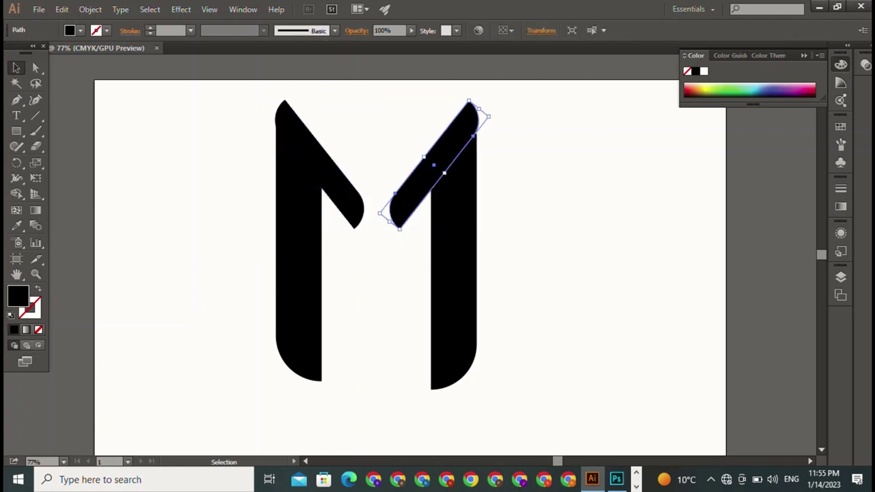
{"action": "key", "text": "Right"}
{"action": "key", "text": "Right"}
{"action": "key", "text": "ctrl+shift+a"}
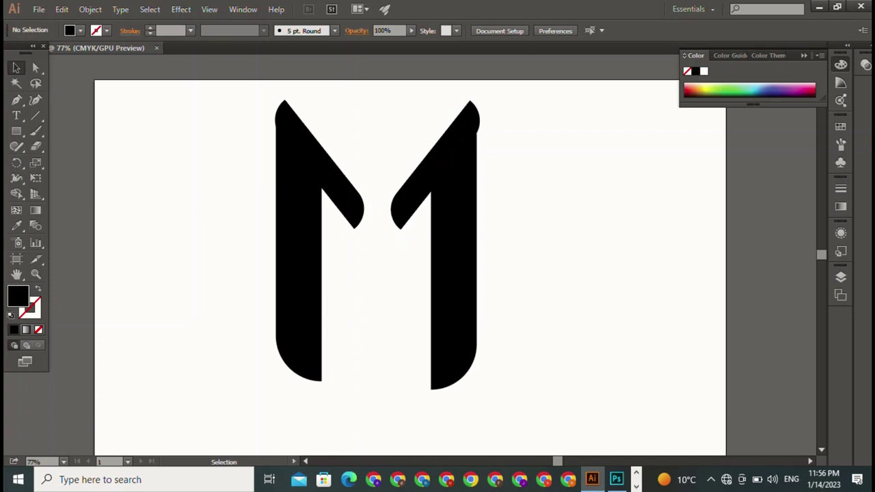
{"action": "left_click", "coordinate": [437, 167]}
{"action": "key", "text": "ctrl+shift+a"}
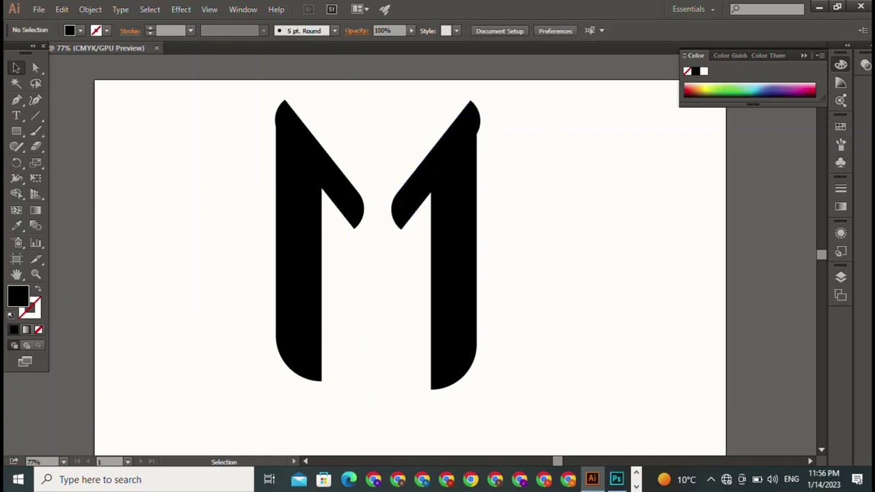
{"action": "key", "text": "t"}
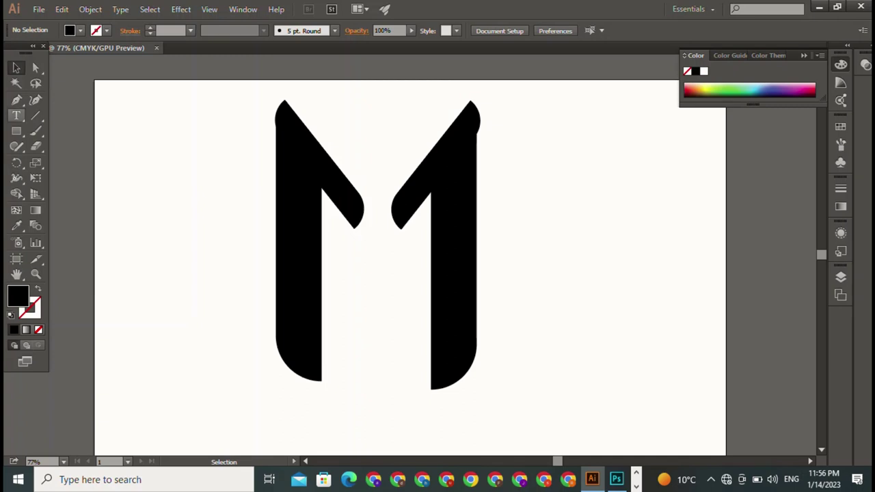
{"action": "key", "text": "p"}
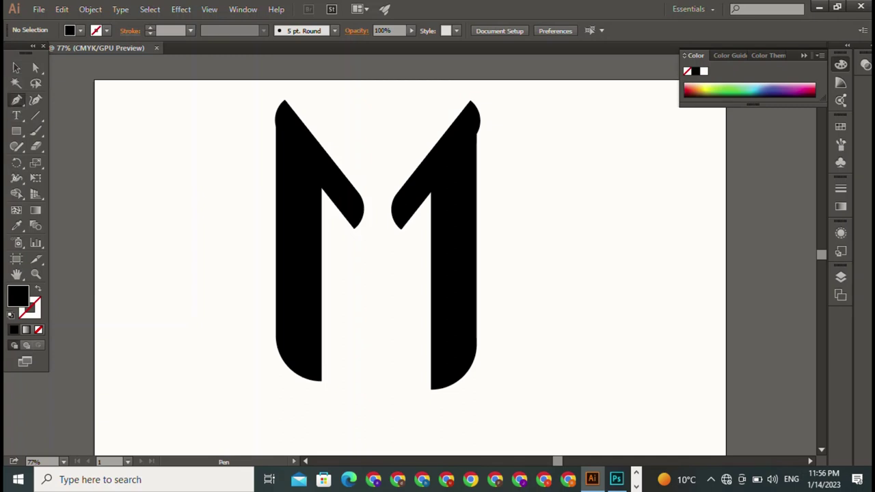
{"action": "left_click", "coordinate": [342, 127]}
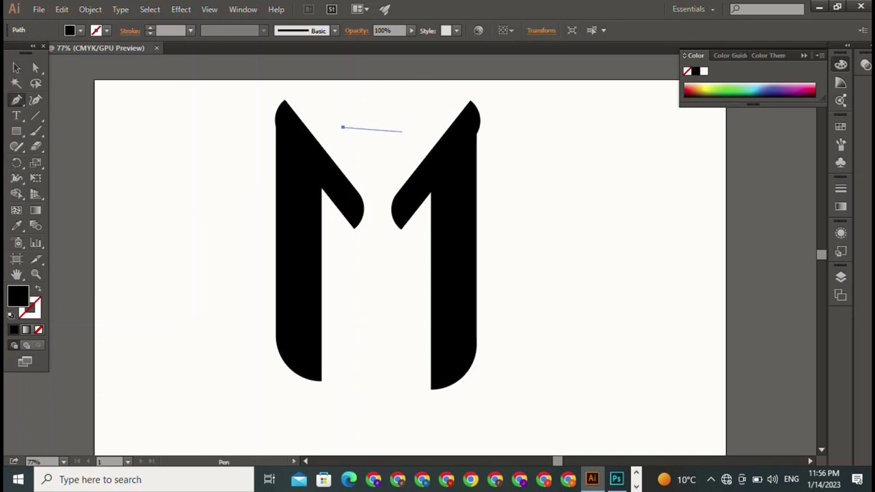
{"action": "left_click", "coordinate": [406, 127]}
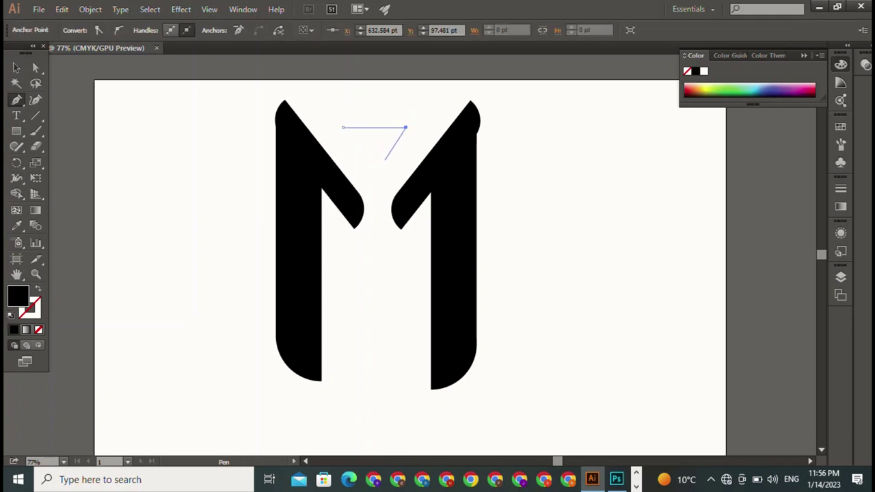
{"action": "left_click", "coordinate": [385, 160]}
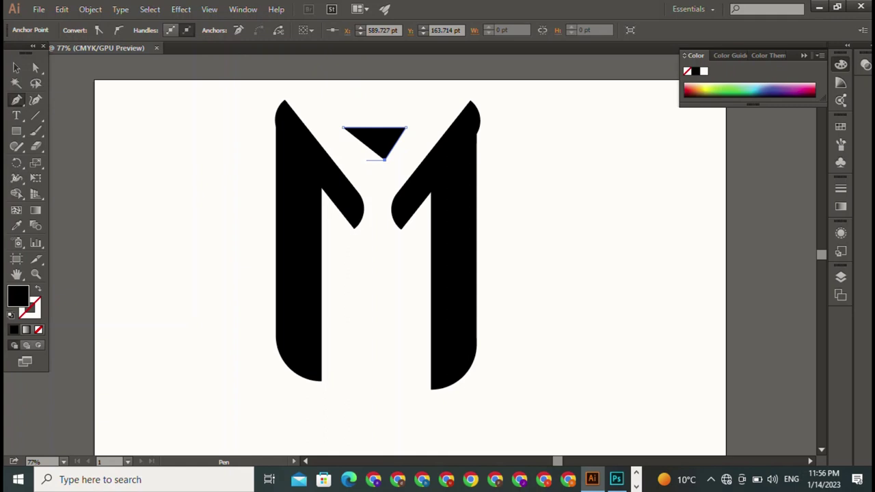
{"action": "left_click", "coordinate": [367, 159]}
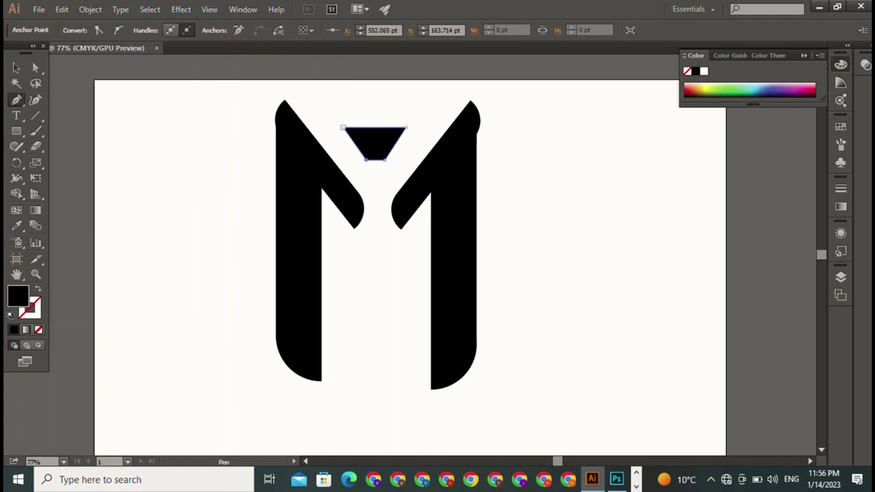
{"action": "key", "text": "ctrl+z"}
{"action": "key", "text": "ctrl+z"}
{"action": "key", "text": "ctrl+z"}
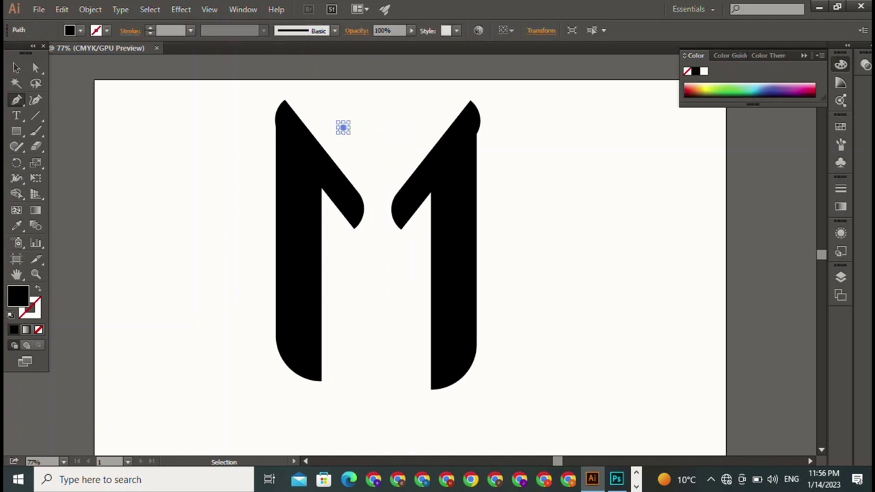
{"action": "key", "text": "ctrl+z"}
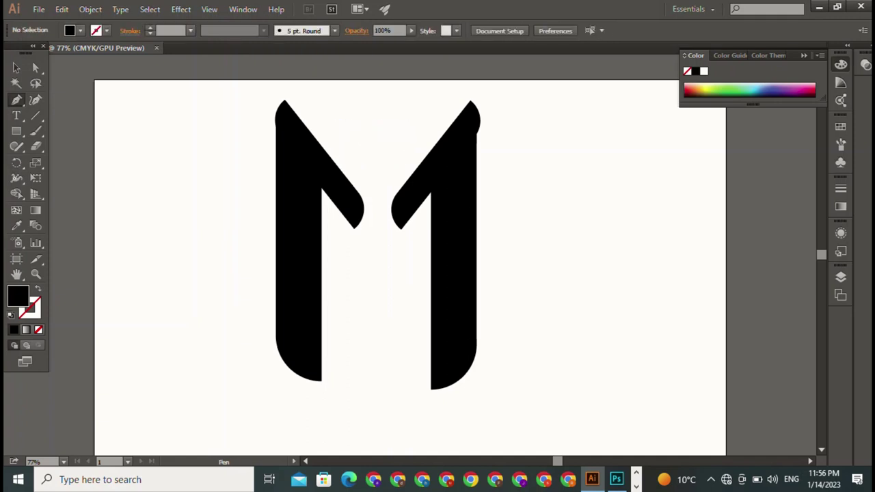
{"action": "key", "text": "v"}
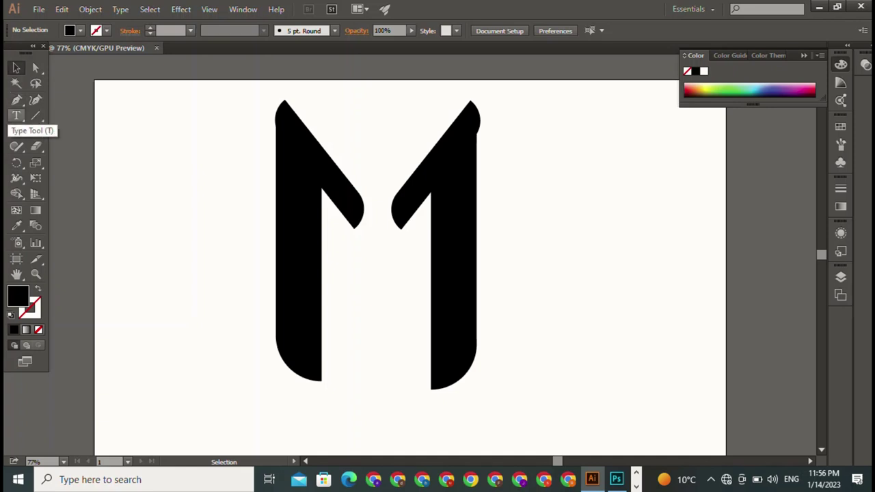
{"action": "left_click", "coordinate": [17, 115]}
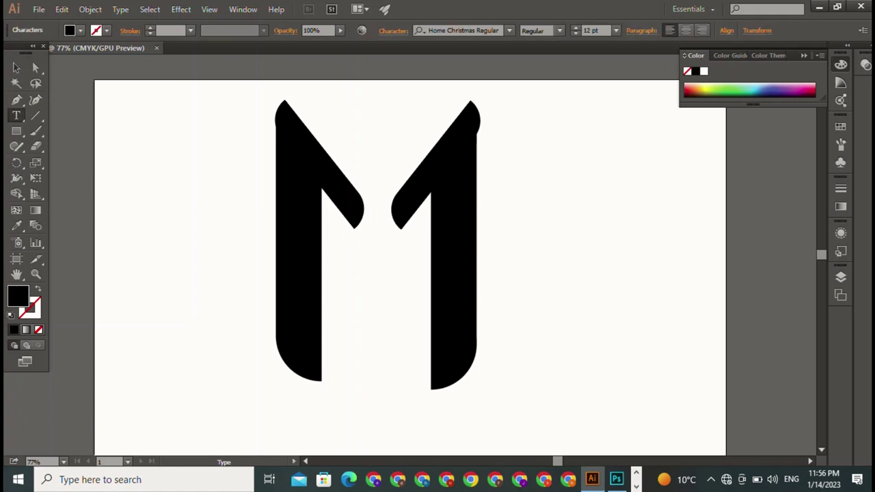
{"action": "scroll", "coordinate": [386, 240], "scroll_direction": "up", "scroll_amount": 1}
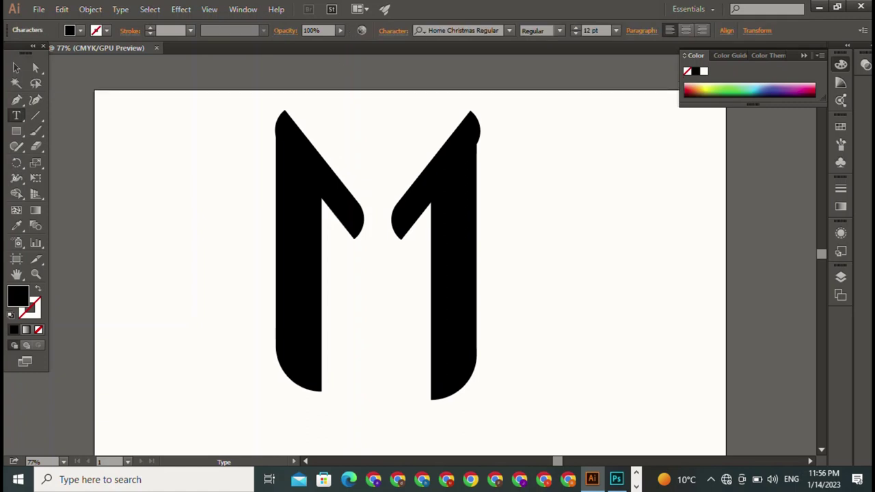
{"action": "key", "text": "Escape"}
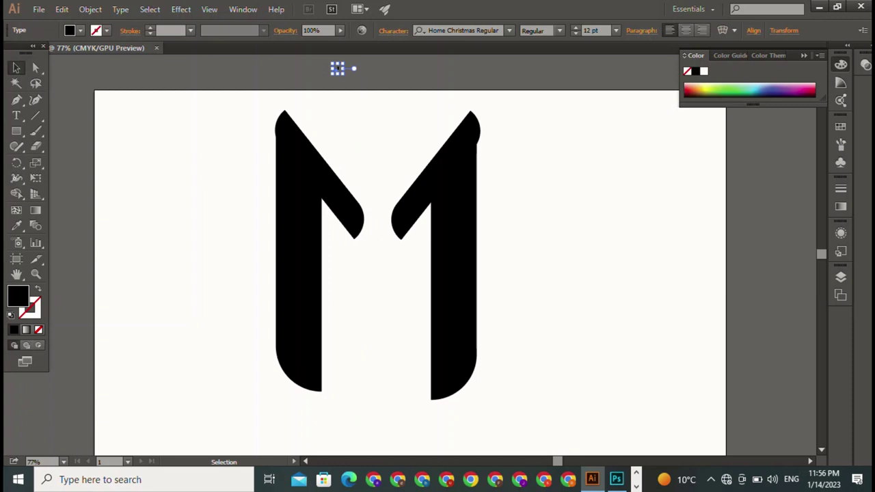
{"action": "mouse_move", "coordinate": [343, 73]}
{"action": "left_mouse_down"}
{"action": "mouse_move", "coordinate": [571, 309]}
{"action": "mouse_move", "coordinate": [571, 302]}
{"action": "left_mouse_up"}
{"action": "left_click", "coordinate": [571, 301]}
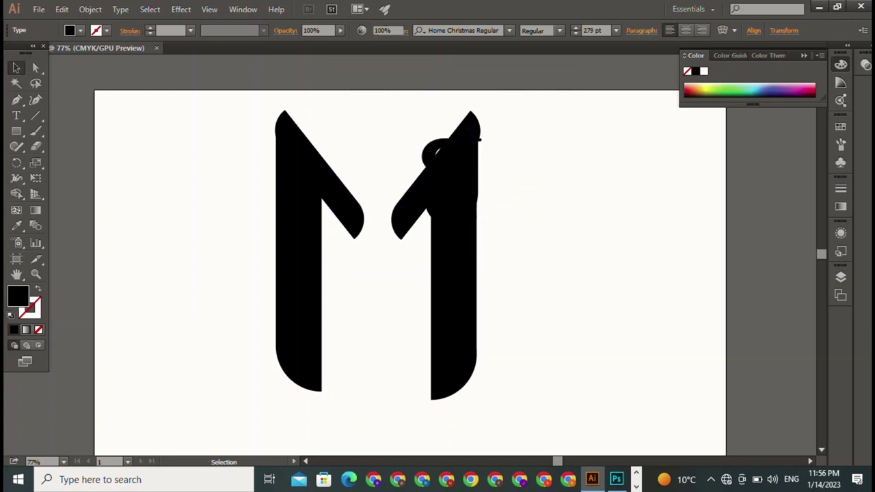
{"action": "mouse_move", "coordinate": [451, 218]}
{"action": "left_mouse_down"}
{"action": "mouse_move", "coordinate": [648, 262]}
{"action": "mouse_move", "coordinate": [648, 253]}
{"action": "left_mouse_up"}
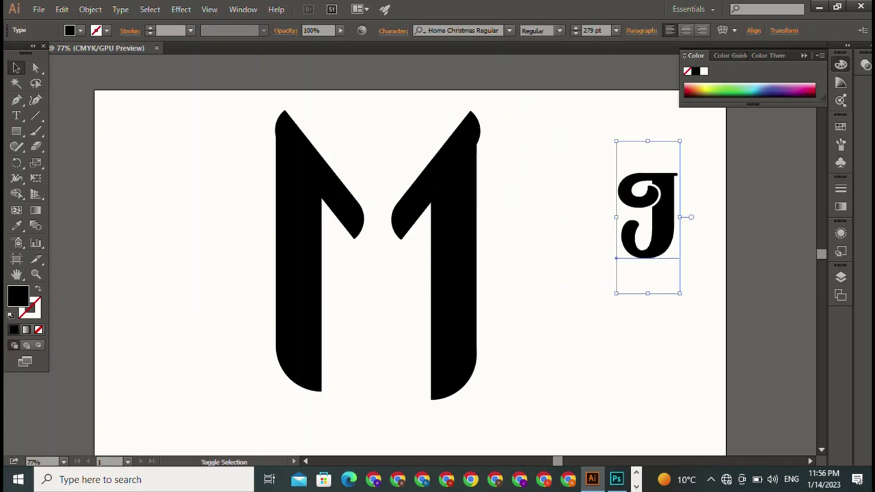
{"action": "left_click_drag", "start_coordinate": [655, 140], "coordinate": [655, 104]}
{"action": "left_click_drag", "start_coordinate": [653, 205], "coordinate": [543, 286]}
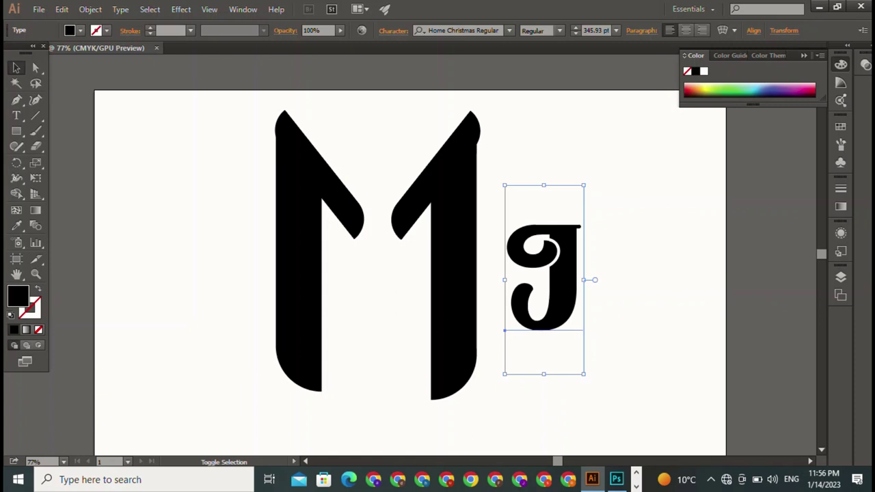
{"action": "left_click_drag", "start_coordinate": [585, 185], "coordinate": [632, 67]}
{"action": "mouse_move", "coordinate": [506, 303]}
{"action": "left_mouse_down"}
{"action": "mouse_move", "coordinate": [314, 287]}
{"action": "mouse_move", "coordinate": [314, 301]}
{"action": "left_mouse_up"}
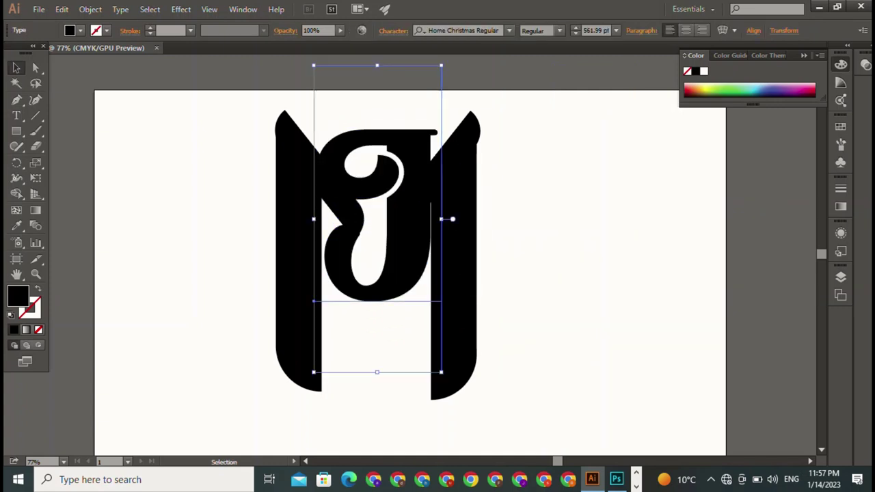
{"action": "key", "text": "Delete"}
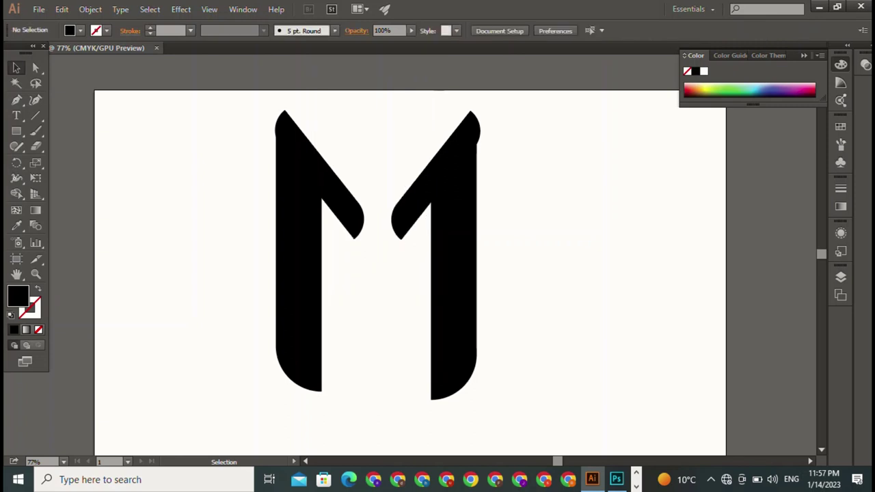
Step: Pen-draw a closed four-corner black bar between the M's upper arms, redoing the bottom-left corner
{"action": "left_click", "coordinate": [16, 100]}
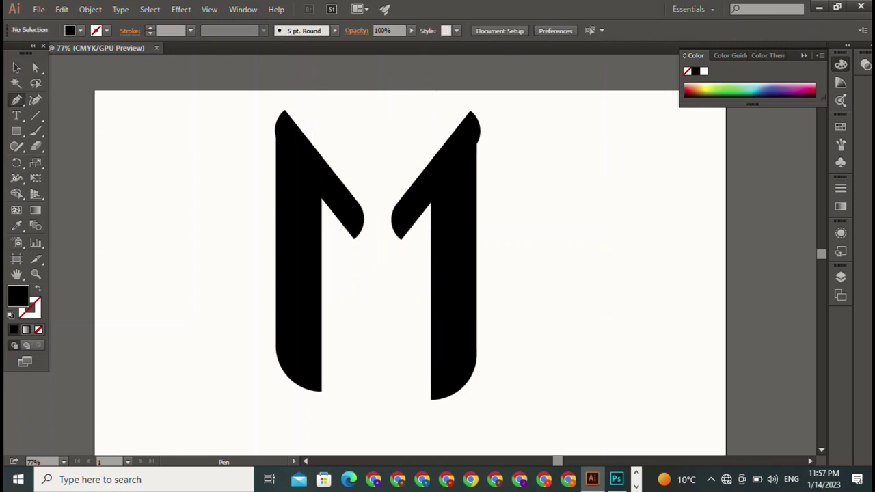
{"action": "mouse_move", "coordinate": [332, 128]}
{"action": "left_mouse_down"}
{"action": "mouse_move", "coordinate": [407, 128]}
{"action": "mouse_move", "coordinate": [414, 158]}
{"action": "mouse_move", "coordinate": [339, 158]}
{"action": "left_mouse_up"}
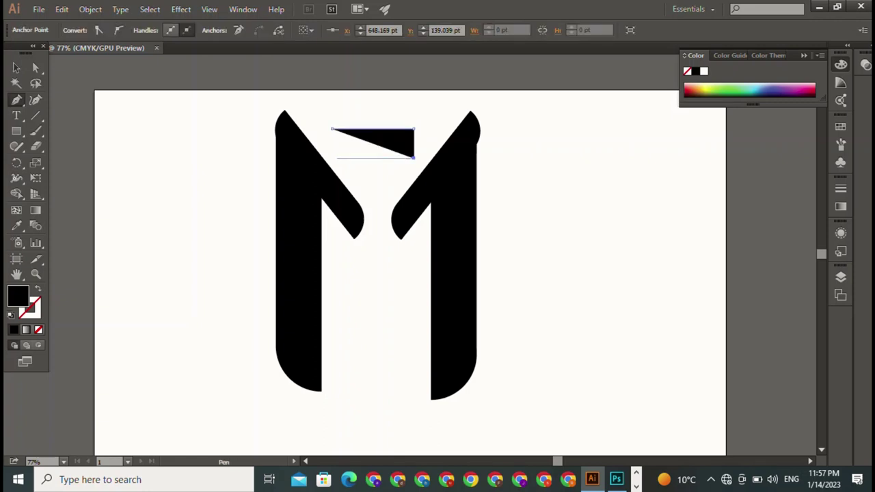
{"action": "key", "text": "ctrl"}
{"action": "left_click", "coordinate": [333, 158]}
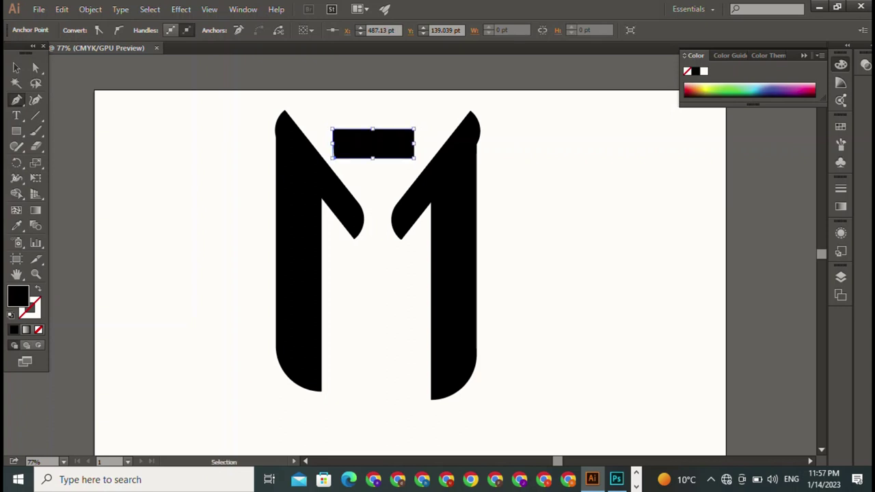
{"action": "key", "text": "ctrl+z"}
{"action": "left_click", "coordinate": [332, 156]}
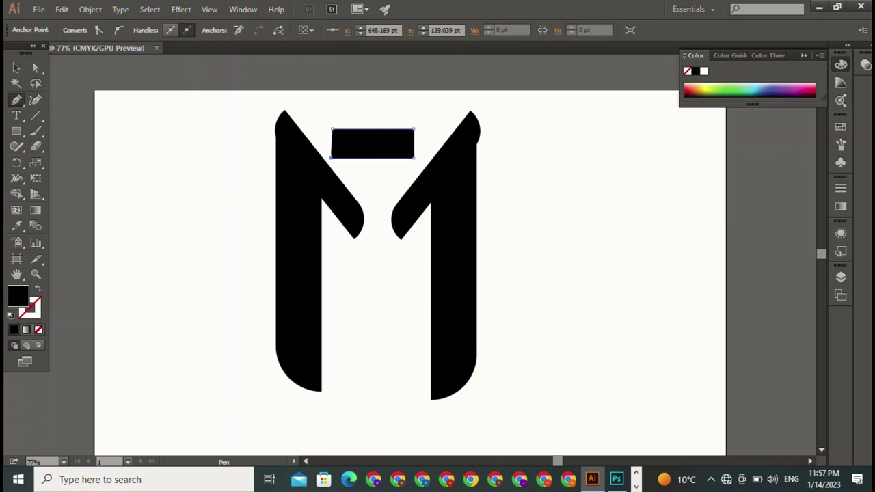
{"action": "key", "text": "ctrl+z"}
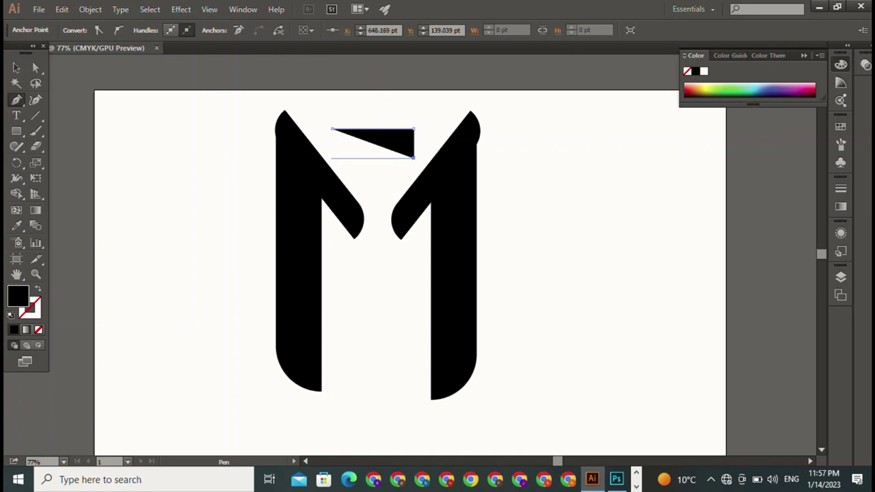
{"action": "left_click", "coordinate": [332, 157]}
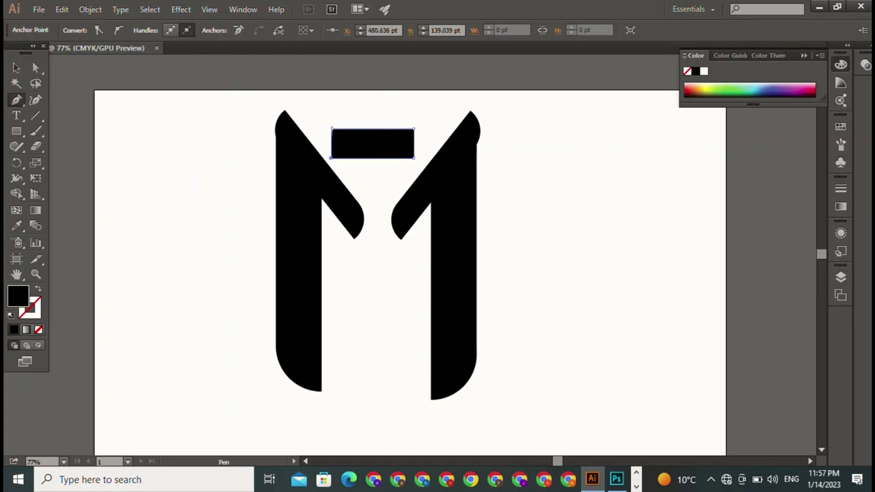
{"action": "key", "text": "ctrl+z"}
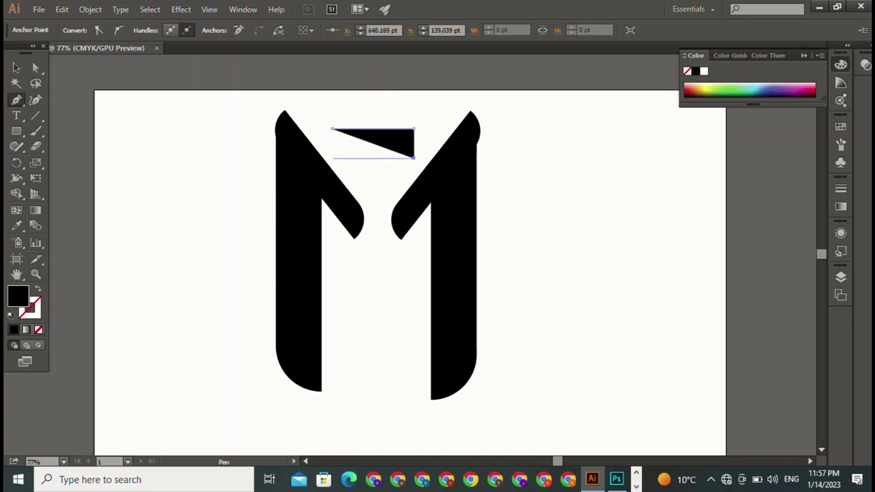
{"action": "left_click", "coordinate": [331, 157]}
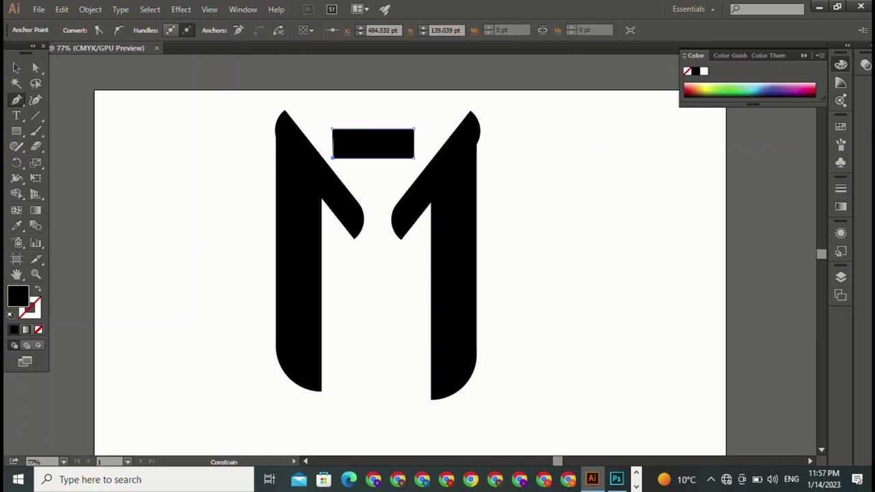
{"action": "left_click", "coordinate": [333, 128]}
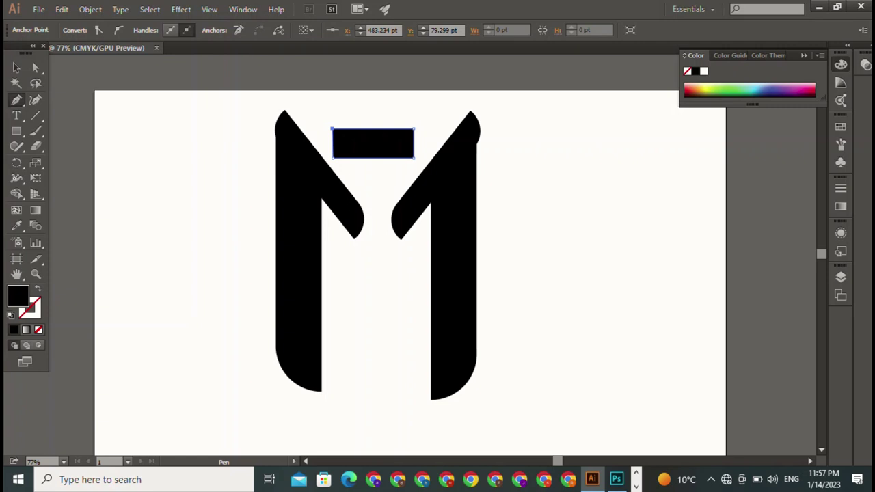
{"action": "key", "text": "v"}
{"action": "key", "text": "ctrl+shift+a"}
{"action": "key", "text": "ctrl+z"}
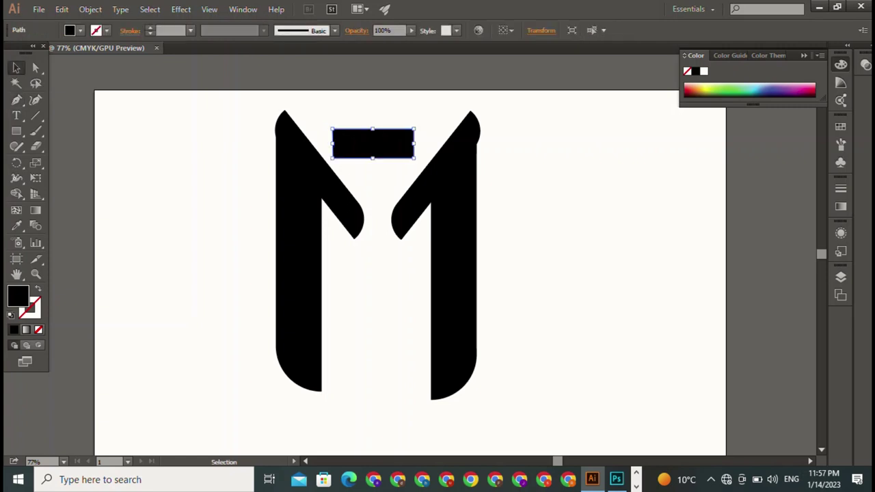
Step: Round both top corners of the small bar to about 59.47 pt, forming a dome
{"action": "key", "text": "a"}
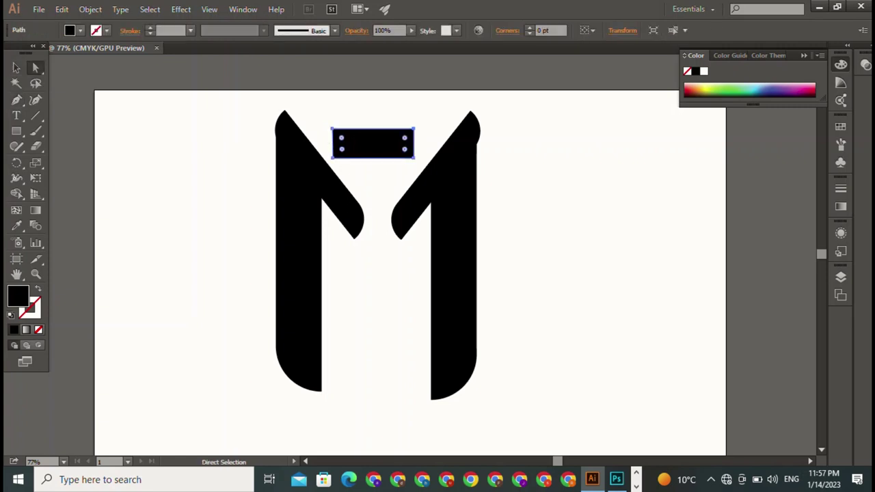
{"action": "left_click", "coordinate": [414, 129]}
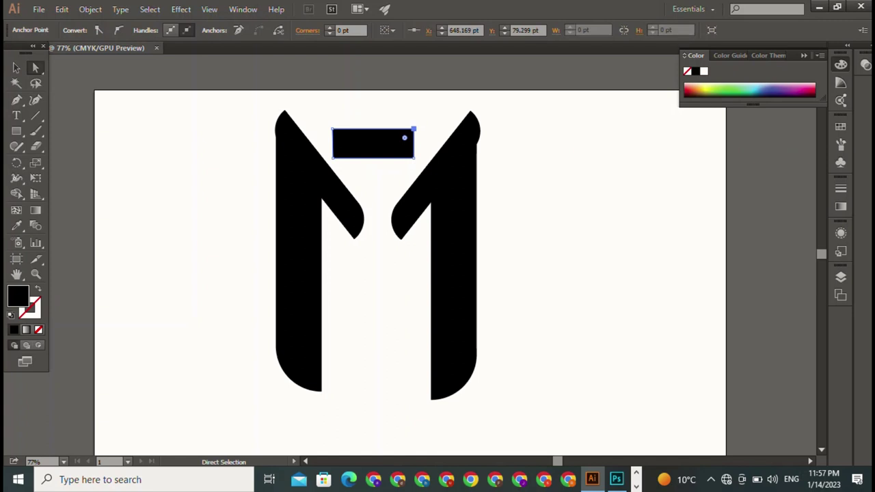
{"action": "left_click_drag", "start_coordinate": [404, 138], "coordinate": [399, 142]}
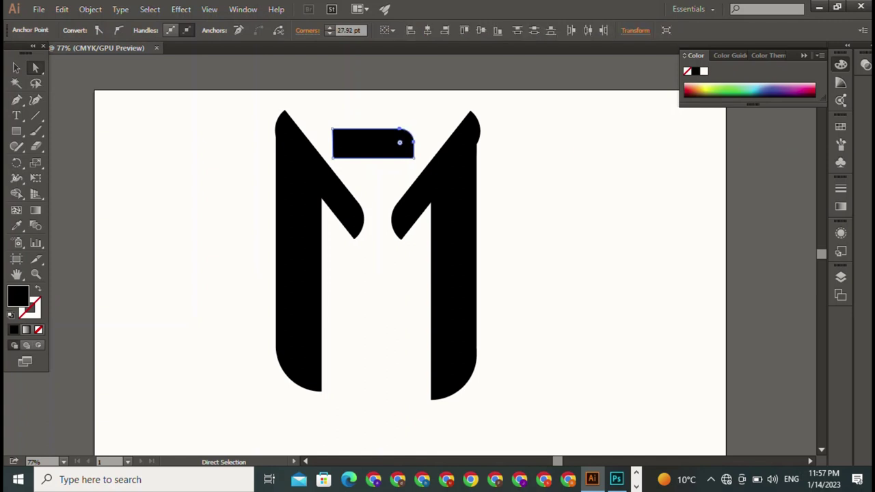
{"action": "left_click", "coordinate": [332, 128]}
{"action": "left_click_drag", "start_coordinate": [340, 136], "coordinate": [347, 143]}
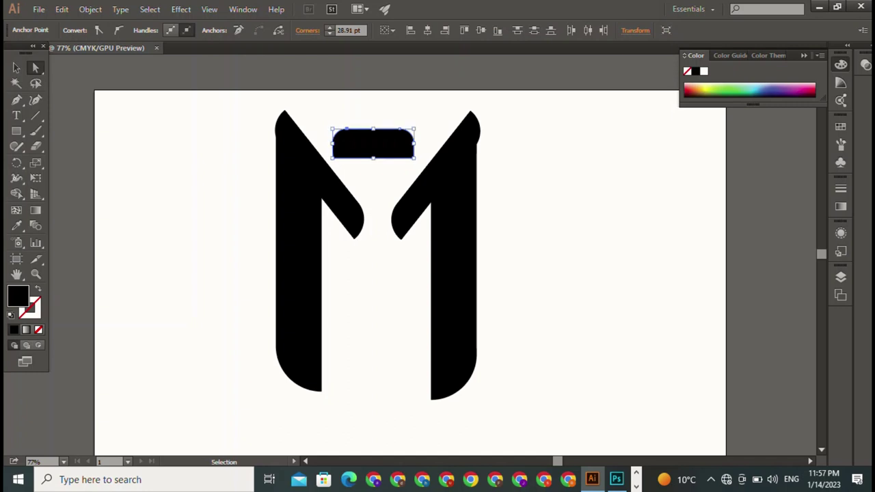
{"action": "key", "text": "ctrl+z"}
{"action": "key", "text": "ctrl+z"}
{"action": "key", "text": "ctrl+z"}
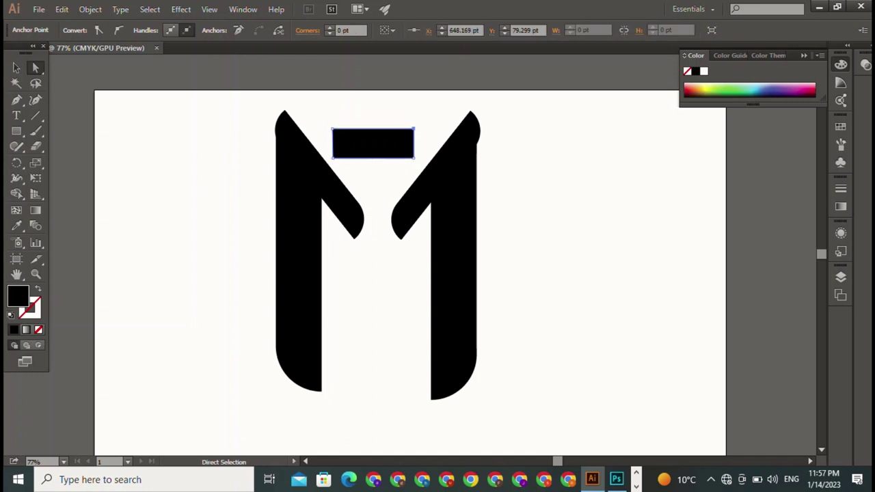
{"action": "mouse_move", "coordinate": [325, 114]}
{"action": "left_mouse_down"}
{"action": "mouse_move", "coordinate": [438, 131]}
{"action": "mouse_move", "coordinate": [388, 153]}
{"action": "left_mouse_up"}
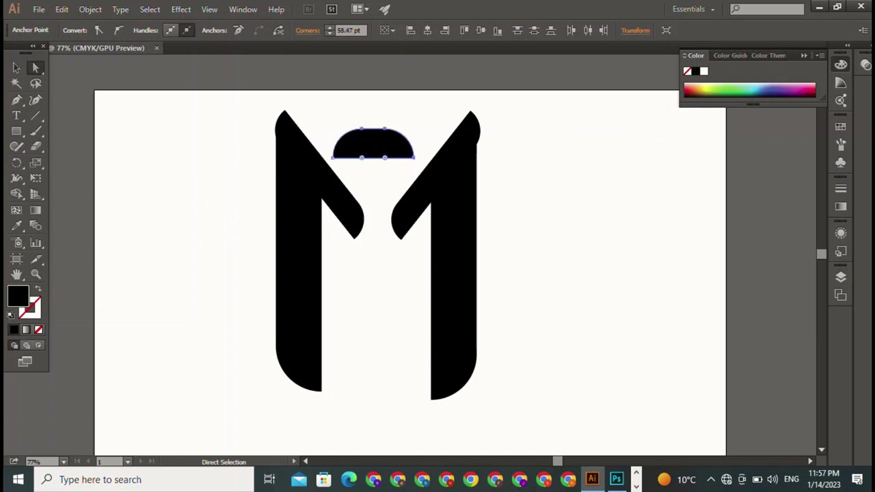
{"action": "key", "text": "v"}
{"action": "key", "text": "ctrl+shift+a"}
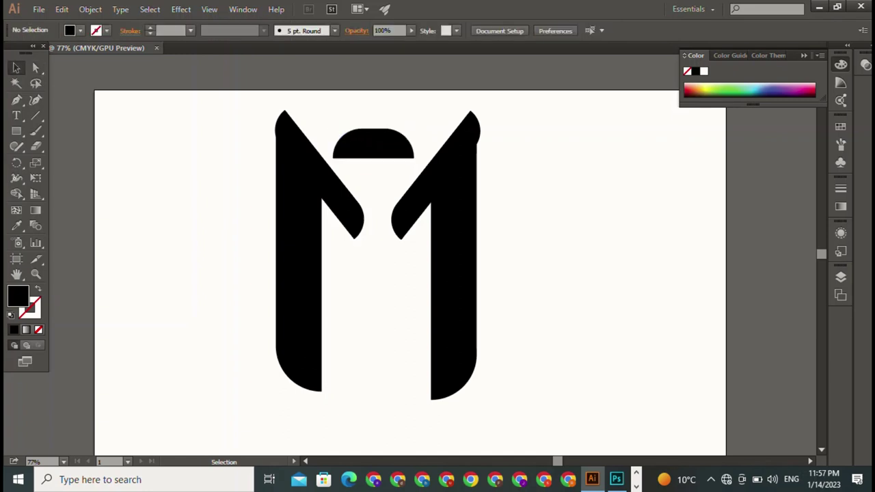
{"action": "left_click", "coordinate": [373, 143]}
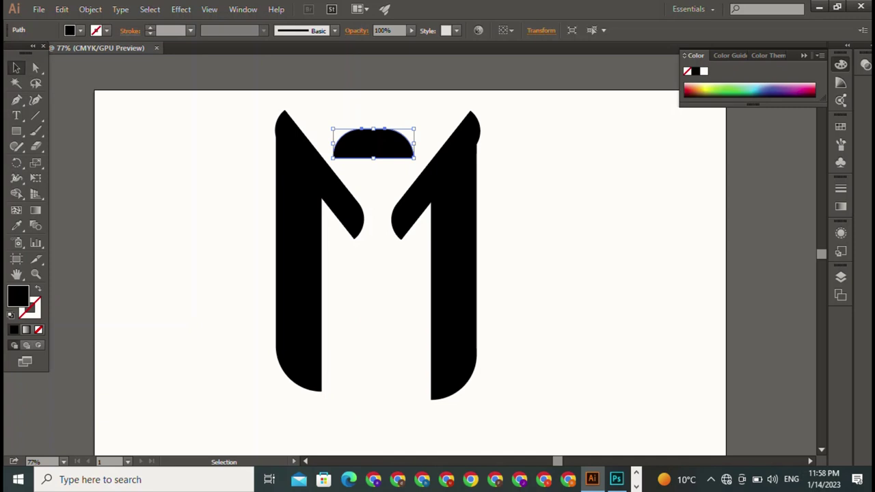
{"action": "left_click", "coordinate": [465, 205]}
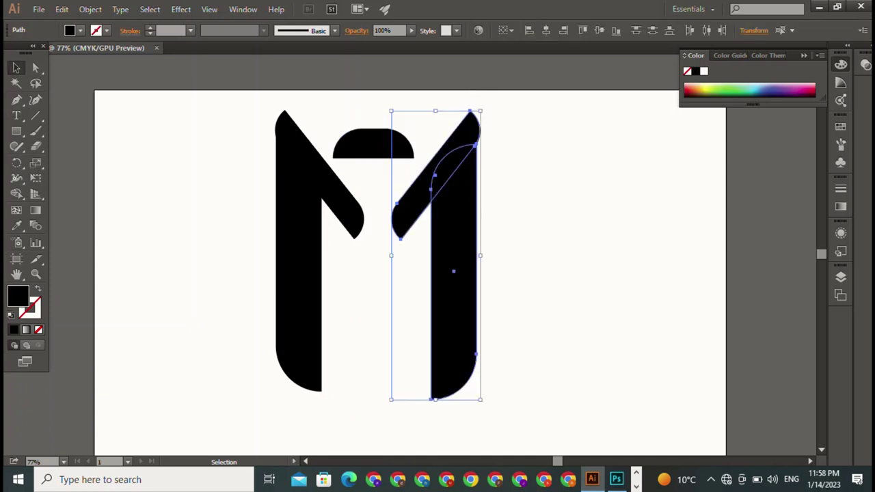
{"action": "key", "text": "ctrl+shift+a"}
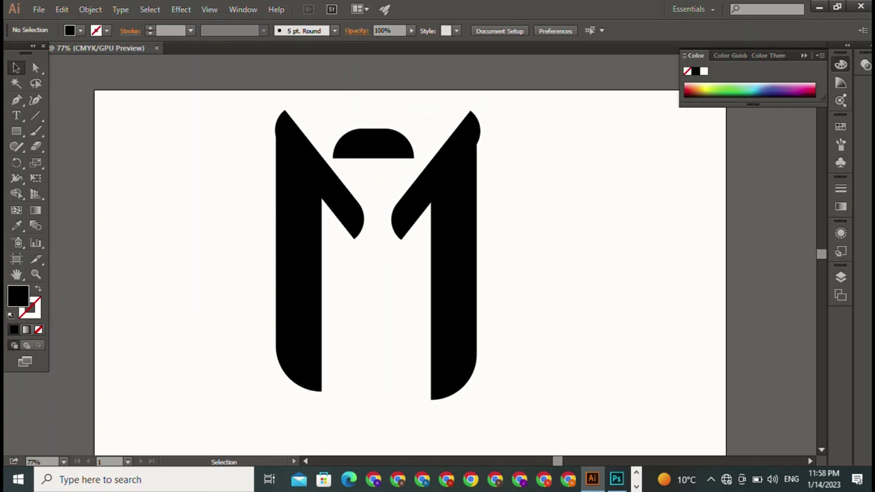
{"action": "left_click", "coordinate": [454, 308]}
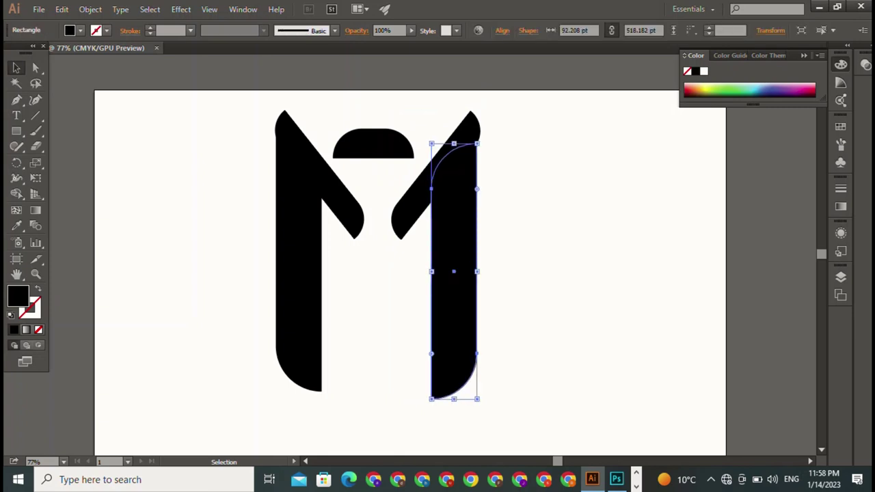
{"action": "key", "text": "ctrl+shift+a"}
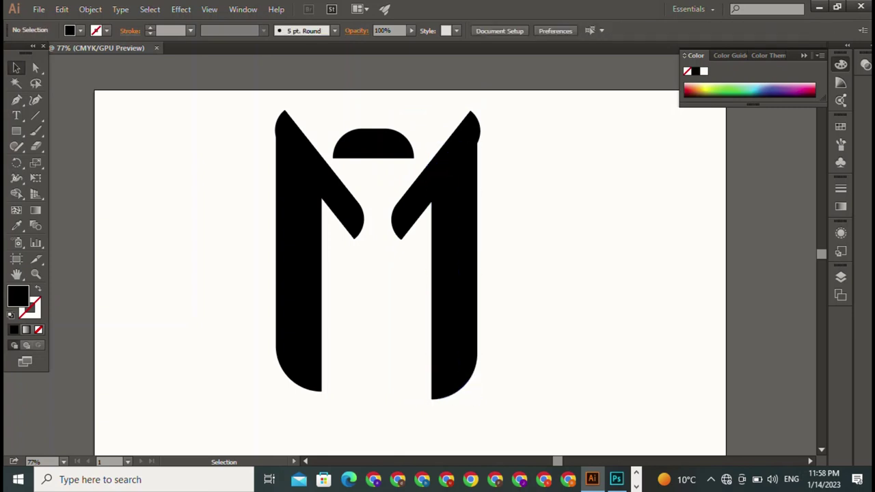
{"action": "left_click", "coordinate": [410, 205]}
{"action": "key", "text": "ctrl+shift+a"}
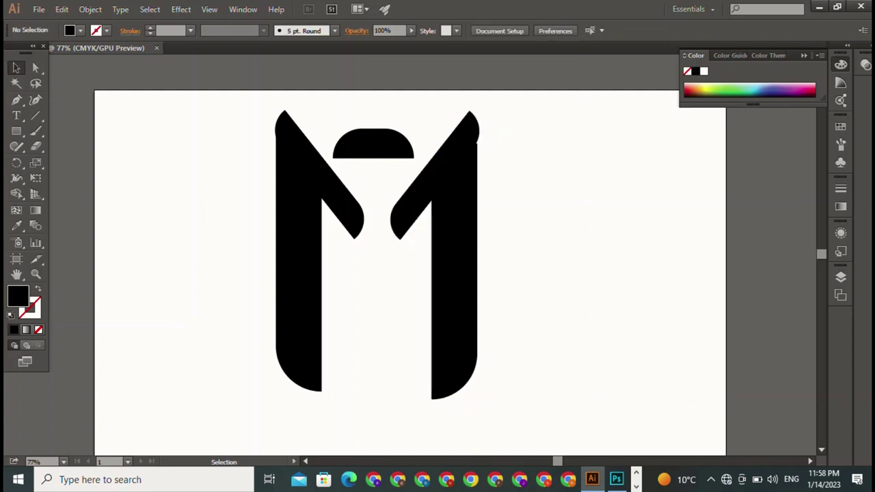
{"action": "left_click", "coordinate": [437, 178]}
{"action": "key", "text": "ctrl+shift+a"}
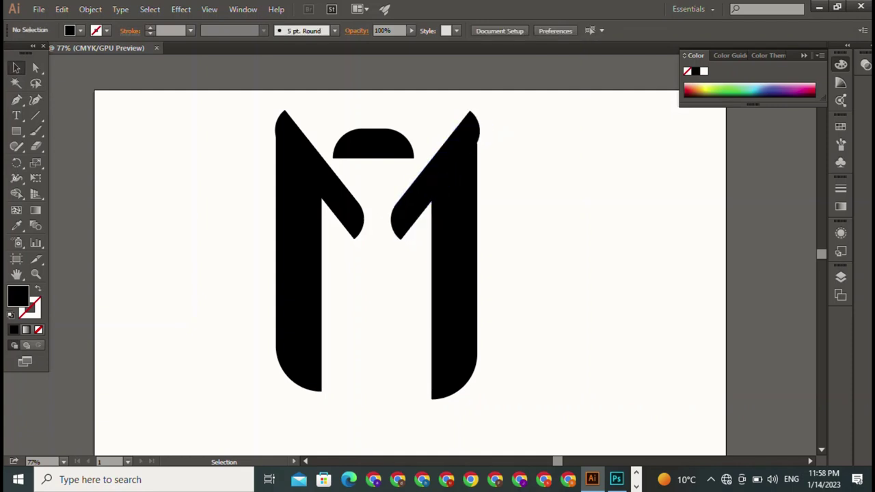
Step: Pen-draw a narrow vertical bar with a slanted foot beside the M
{"action": "key", "text": "p"}
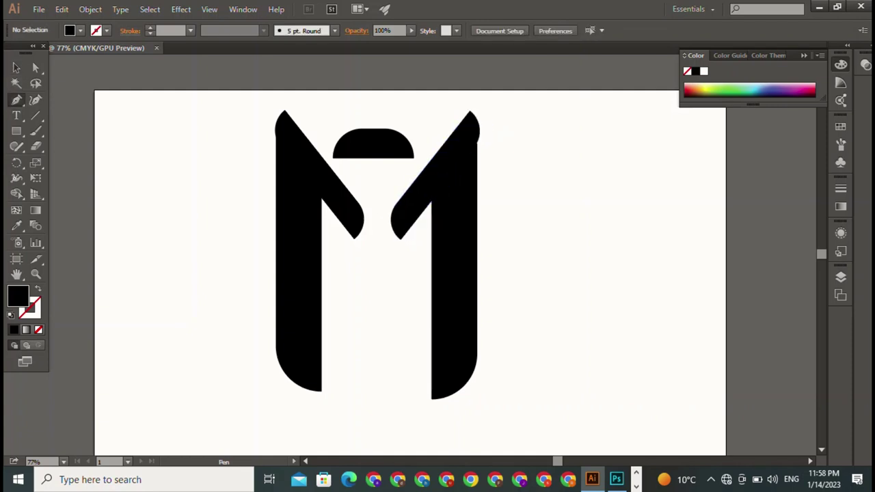
{"action": "left_click", "coordinate": [609, 130]}
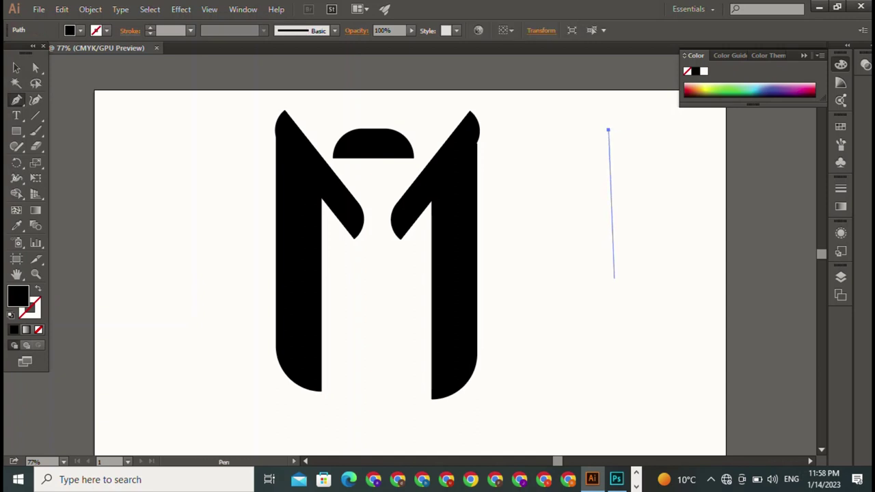
{"action": "left_click", "coordinate": [609, 279]}
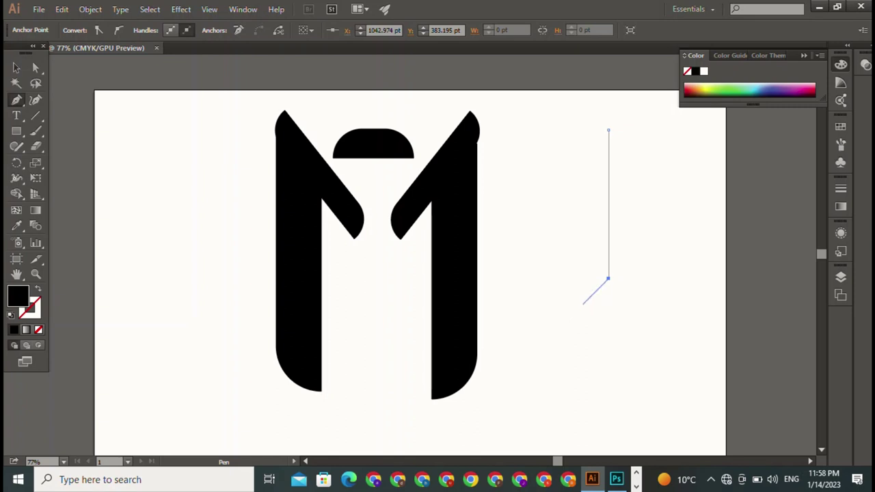
{"action": "left_click", "coordinate": [583, 304]}
{"action": "left_click", "coordinate": [620, 303]}
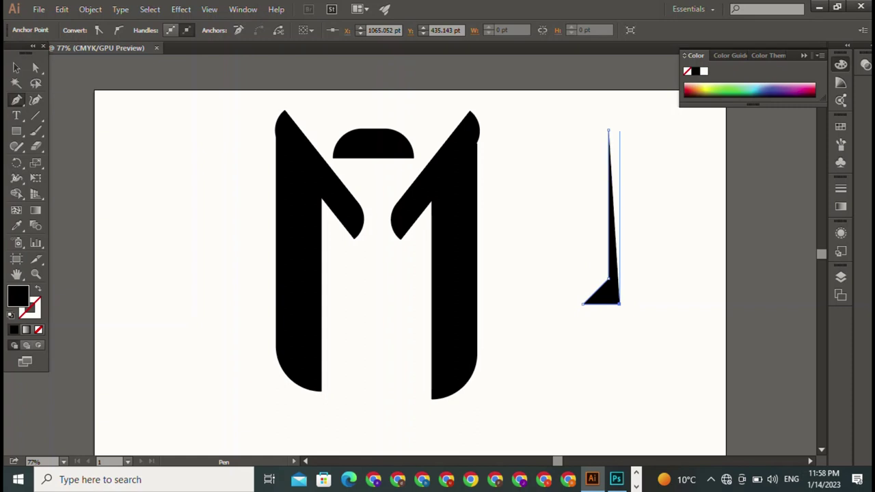
{"action": "left_click", "coordinate": [620, 129]}
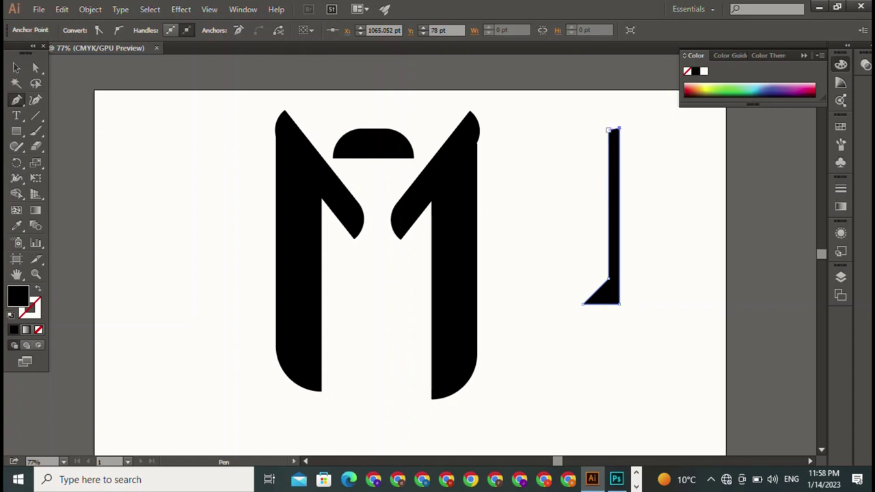
{"action": "key", "text": "v"}
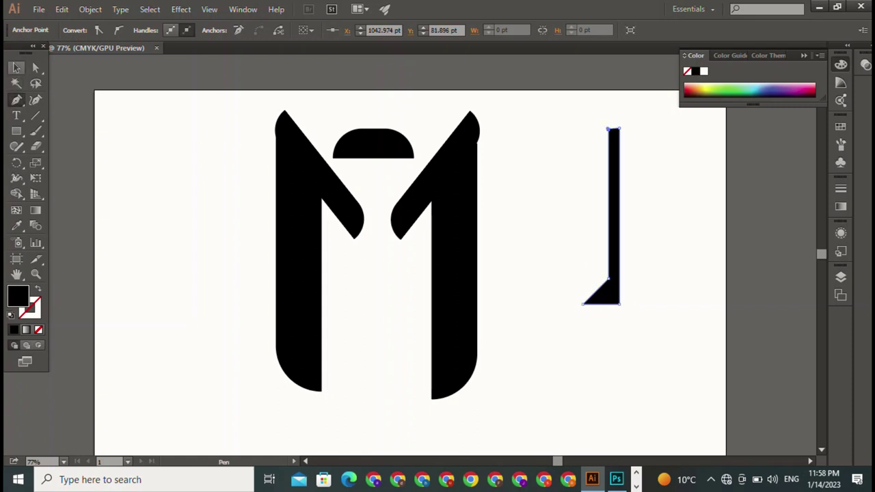
{"action": "key", "text": "ctrl+shift+a"}
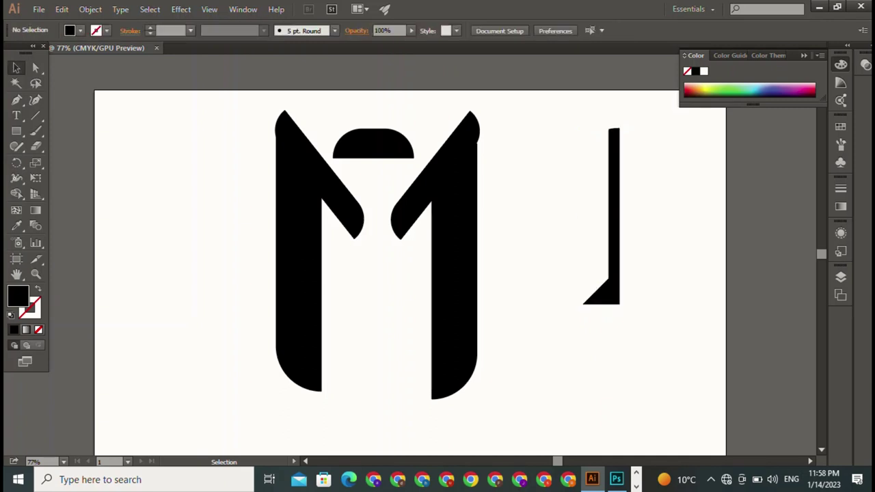
Step: Move the stem under the dome at the M's centre, forming a T
{"action": "left_click_drag", "start_coordinate": [614, 206], "coordinate": [373, 224]}
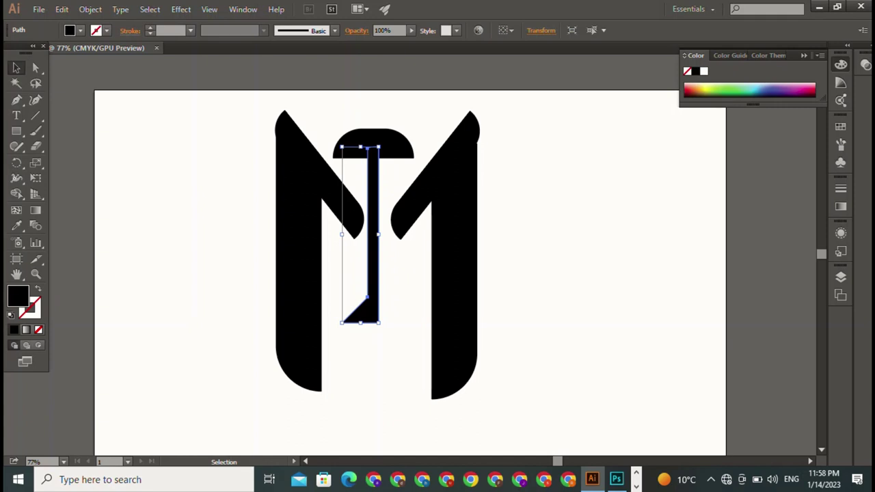
{"action": "key", "text": "ctrl+shift+a"}
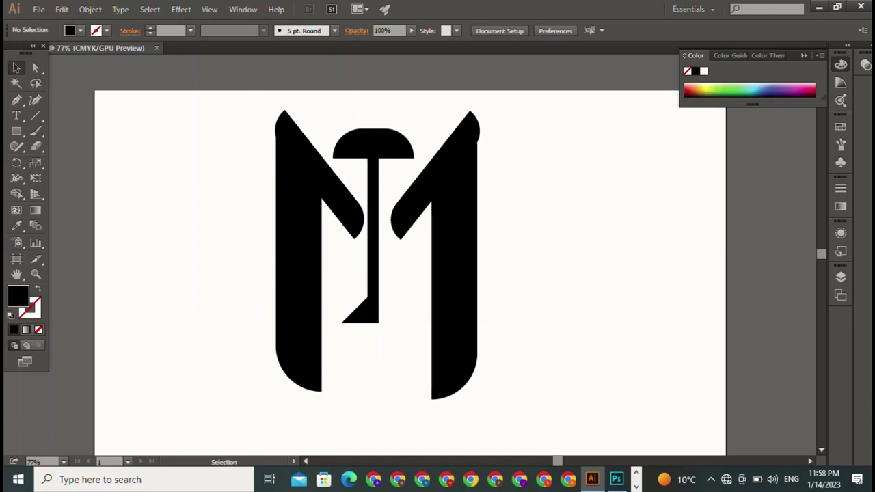
{"action": "left_click", "coordinate": [373, 144]}
{"action": "key", "text": "ctrl+shift+a"}
Step: Draw a small closed black triangle with the Pen tool to the right of the M
{"action": "left_click", "coordinate": [16, 99]}
{"action": "left_click", "coordinate": [615, 132]}
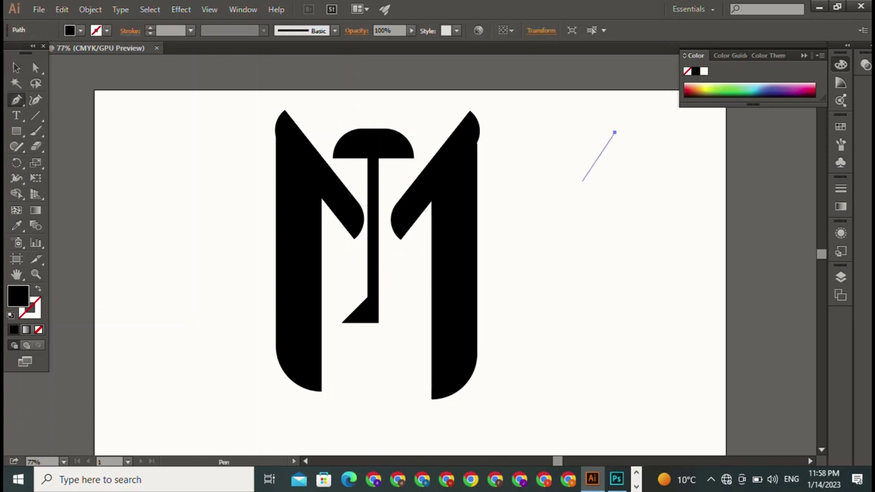
{"action": "left_click", "coordinate": [582, 181]}
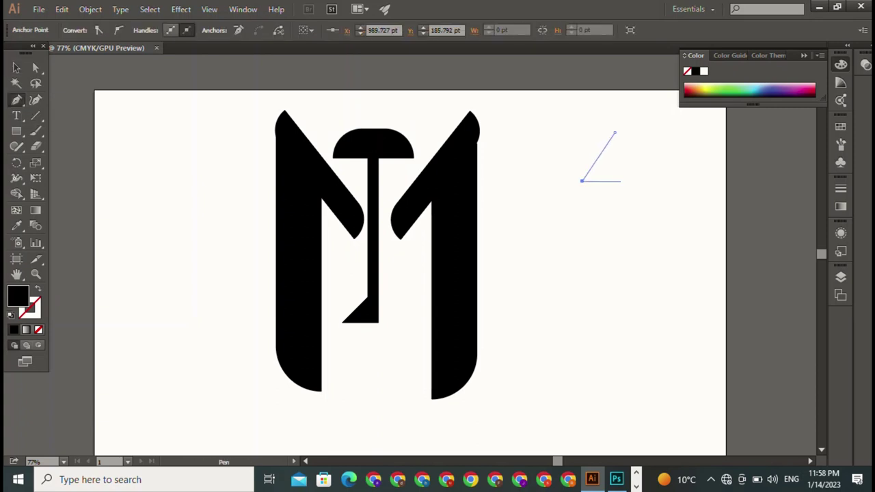
{"action": "left_click", "coordinate": [621, 181]}
{"action": "left_click", "coordinate": [615, 133]}
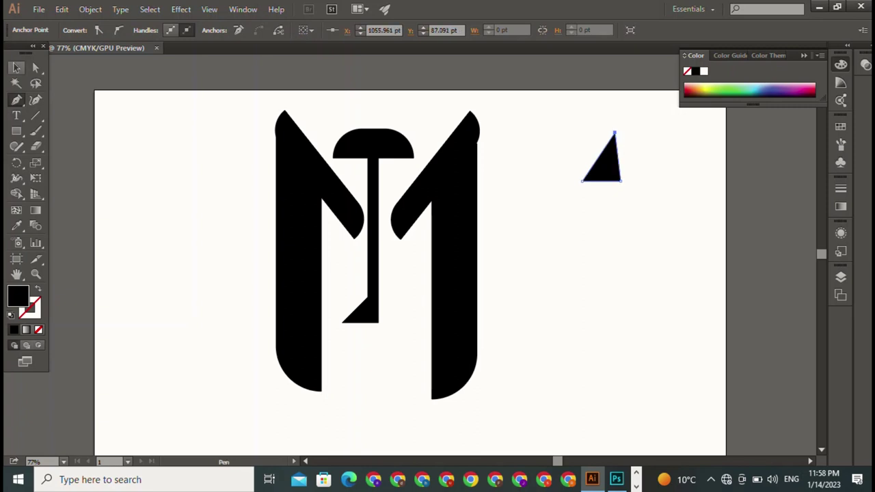
Step: Duplicate the triangle to its right and reflect the copy vertically as a mirror image
{"action": "left_click", "coordinate": [16, 67]}
{"action": "left_click", "coordinate": [605, 163]}
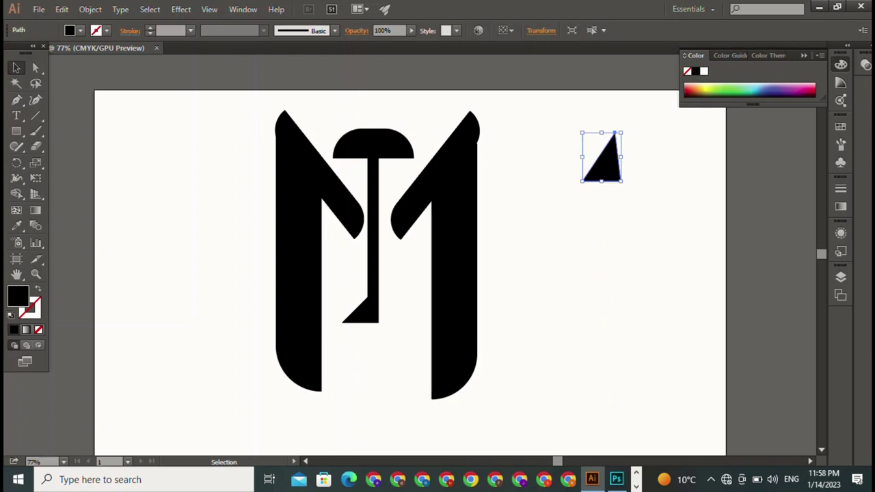
{"action": "left_click_drag", "start_coordinate": [605, 163], "coordinate": [683, 163]}
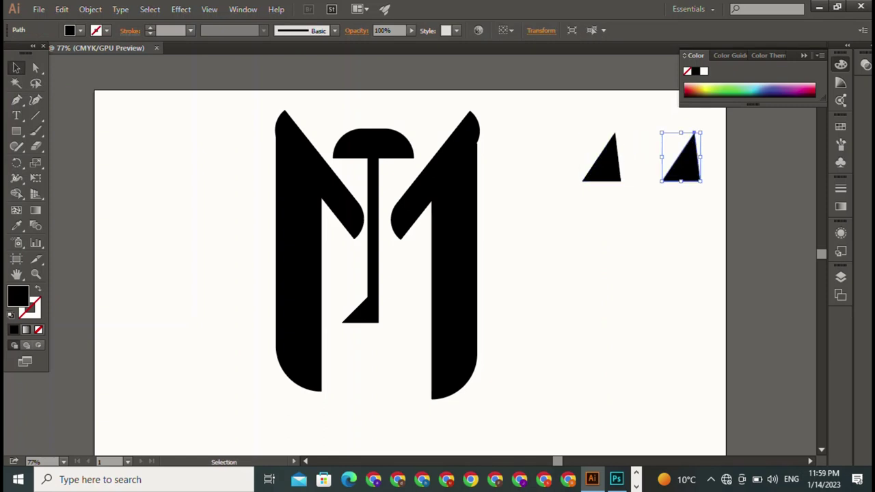
{"action": "right_click", "coordinate": [684, 160]}
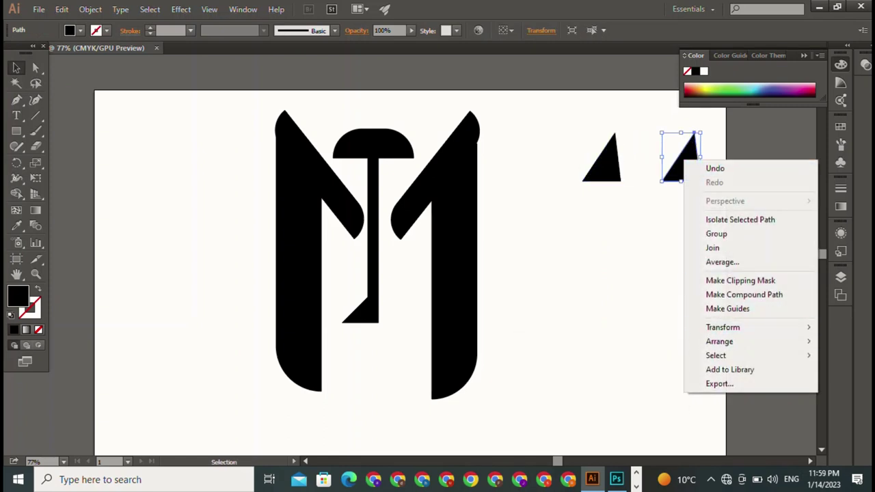
{"action": "mouse_move", "coordinate": [723, 327]}
{"action": "left_click", "coordinate": [540, 374]}
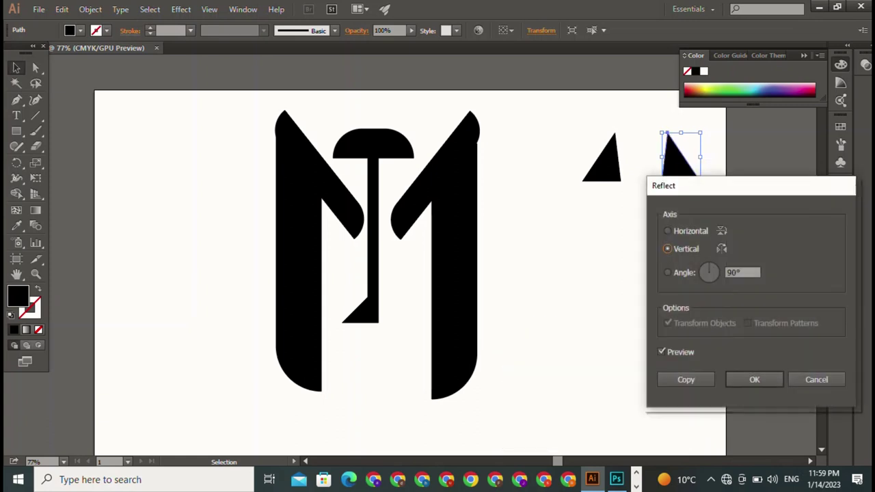
{"action": "left_click", "coordinate": [754, 379]}
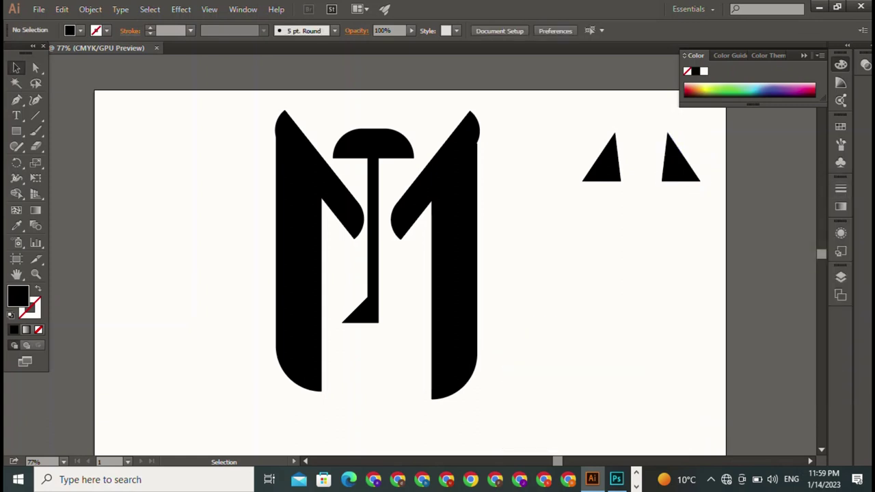
{"action": "left_click", "coordinate": [681, 161]}
Step: Select both triangles and scale them down to about half size
{"action": "left_click", "coordinate": [650, 226]}
{"action": "left_click_drag", "start_coordinate": [711, 175], "coordinate": [603, 166]}
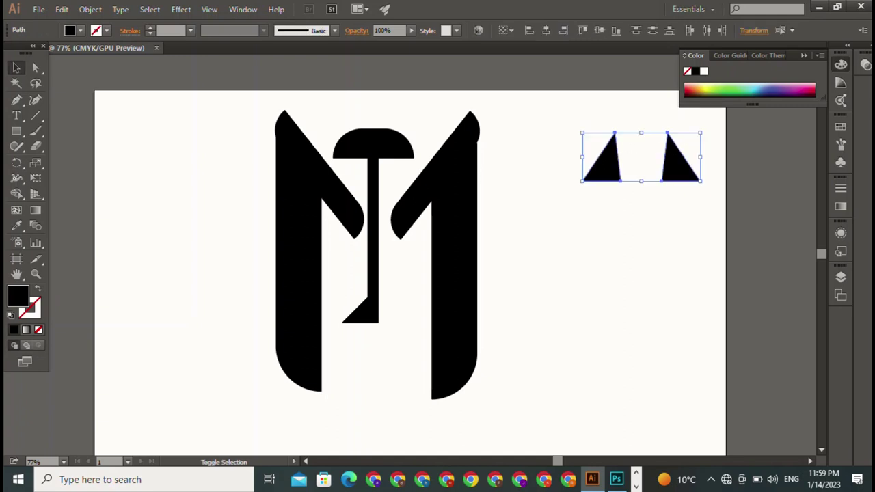
{"action": "left_click", "coordinate": [677, 171], "text": "shift"}
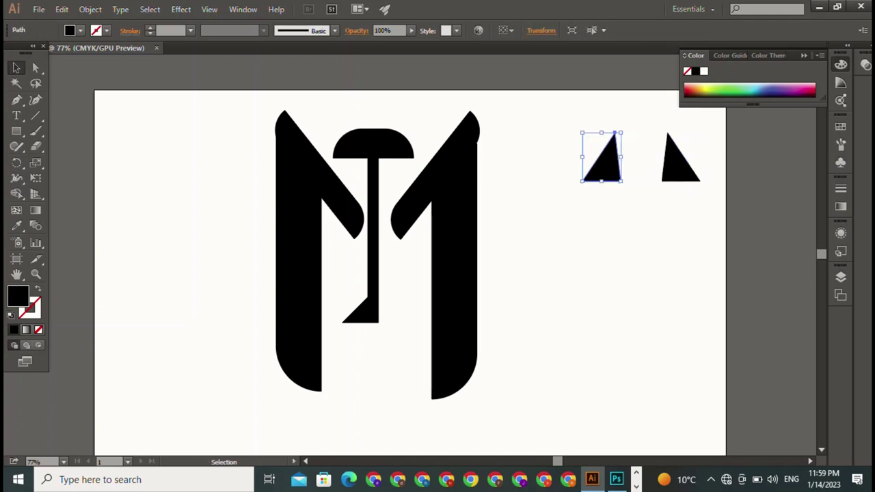
{"action": "left_click", "coordinate": [681, 164], "text": "shift"}
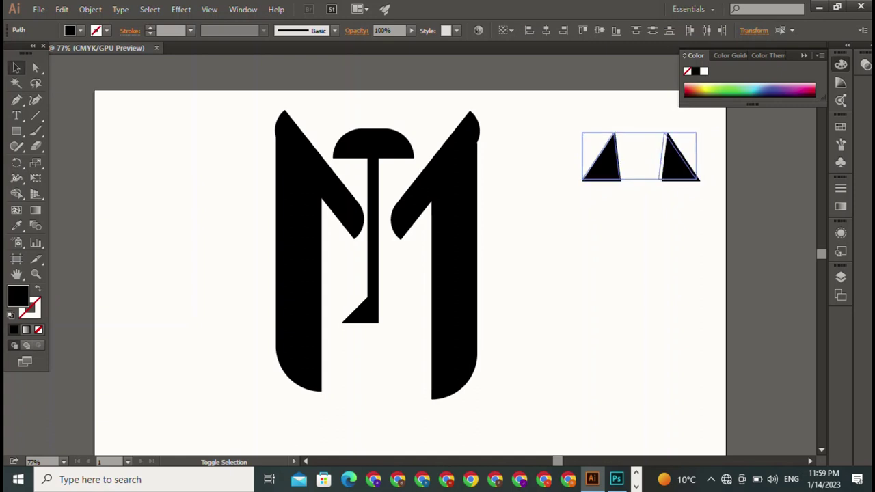
{"action": "mouse_move", "coordinate": [700, 182]}
{"action": "left_mouse_down"}
{"action": "mouse_move", "coordinate": [643, 157]}
{"action": "mouse_move", "coordinate": [604, 199]}
{"action": "mouse_move", "coordinate": [357, 146]}
{"action": "mouse_move", "coordinate": [354, 124]}
{"action": "mouse_move", "coordinate": [355, 134]}
{"action": "left_mouse_up"}
Step: Position the two small triangles centred on top of the dome as ears
{"action": "key", "text": "ctrl+shift+a"}
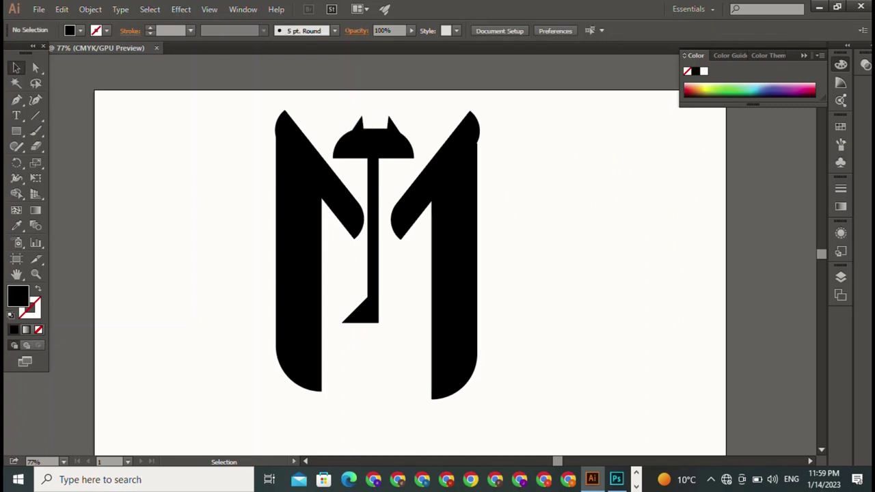
{"action": "left_click", "coordinate": [356, 129]}
{"action": "key", "text": "ctrl+shift+a"}
{"action": "left_click_drag", "start_coordinate": [349, 111], "coordinate": [406, 131]}
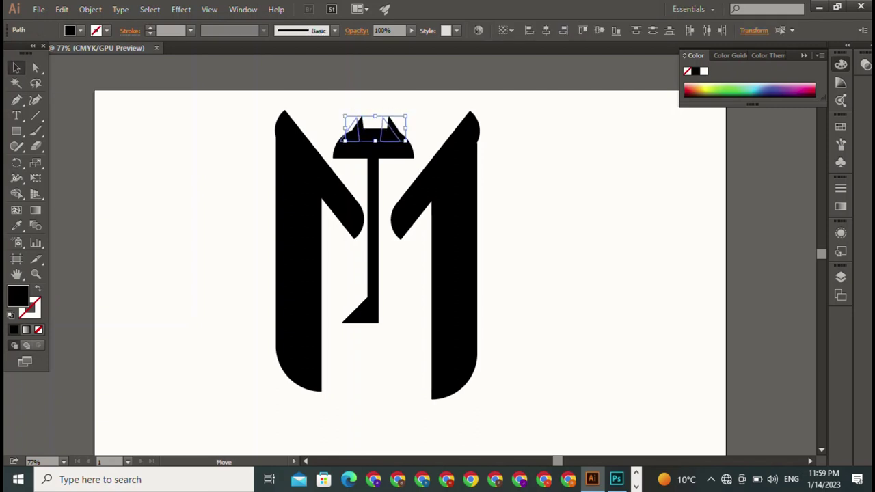
{"action": "key", "text": "shift+Left"}
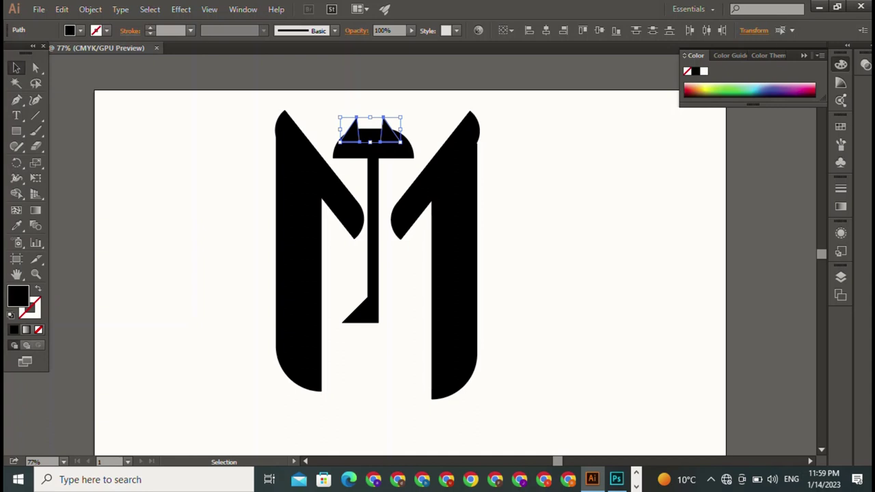
{"action": "left_click_drag", "start_coordinate": [352, 133], "coordinate": [351, 133]}
{"action": "key", "text": "ctrl+shift+a"}
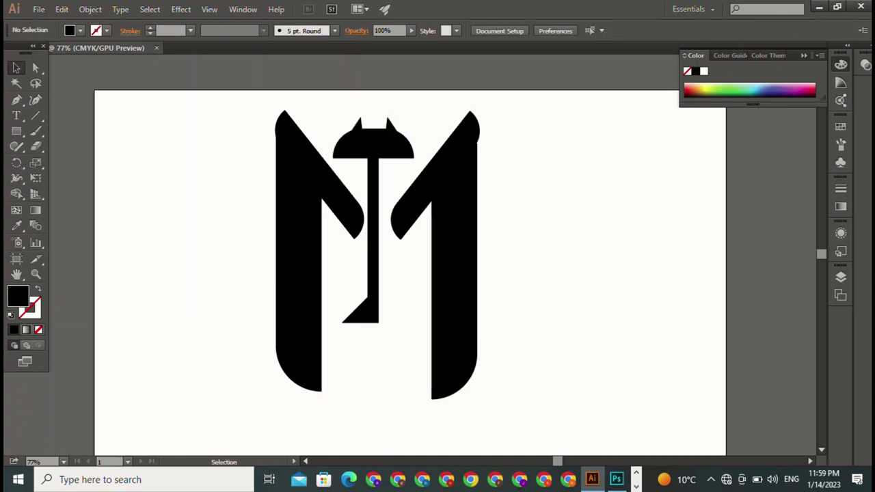